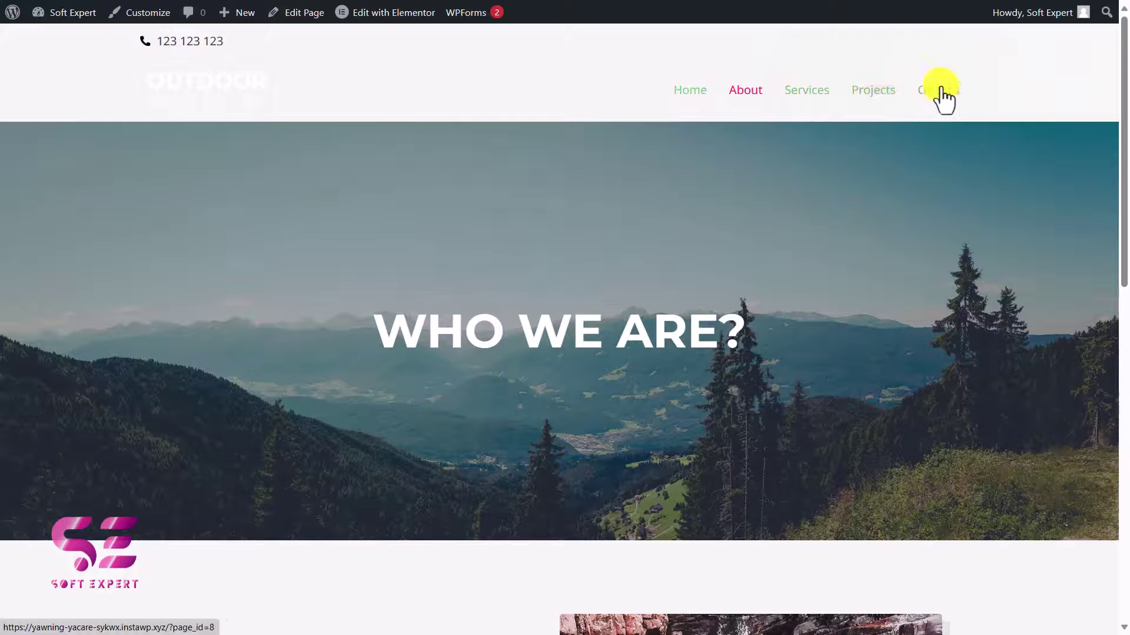
Return to the Outdoor Adventure home page and scroll to the footer and back up to review it
left_click(697, 91)
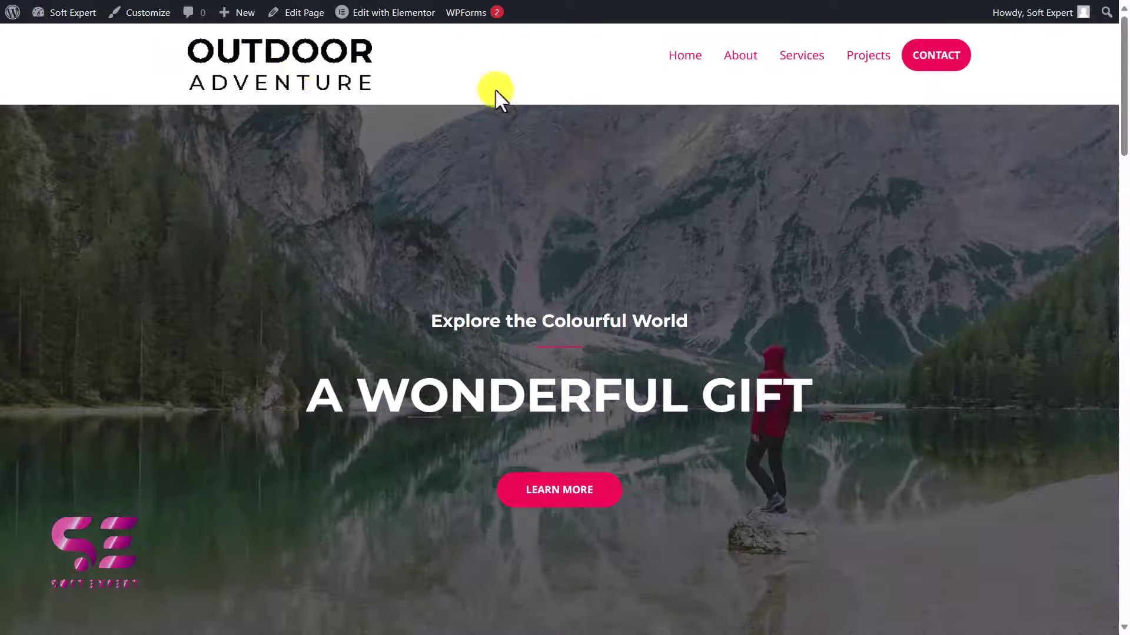
left_click(808, 63)
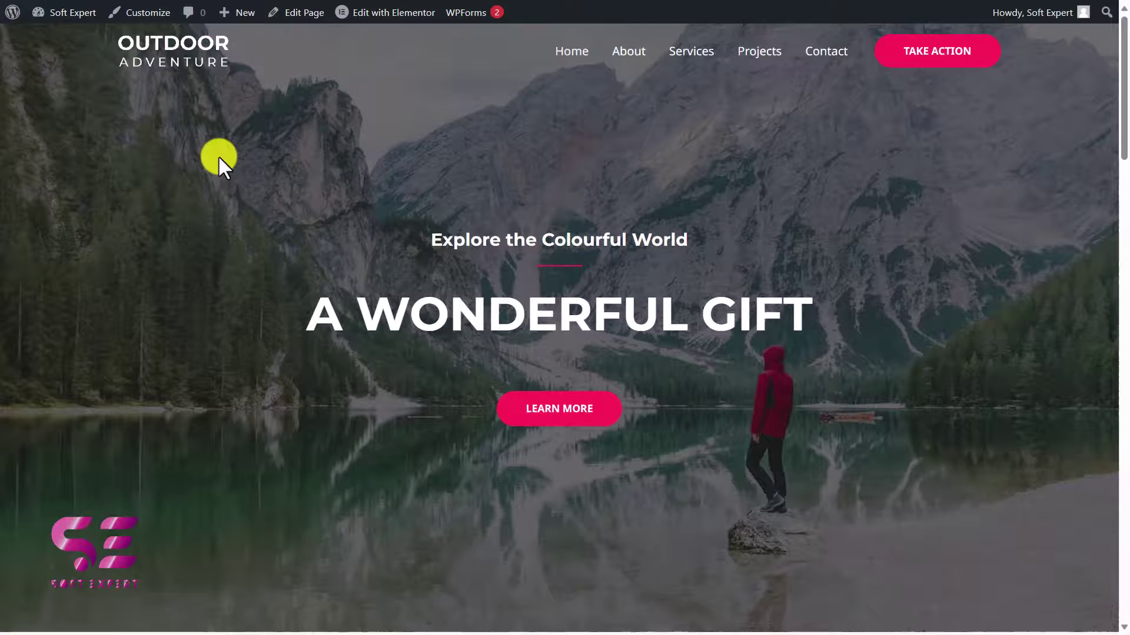
scroll(247, 331, "down", 15)
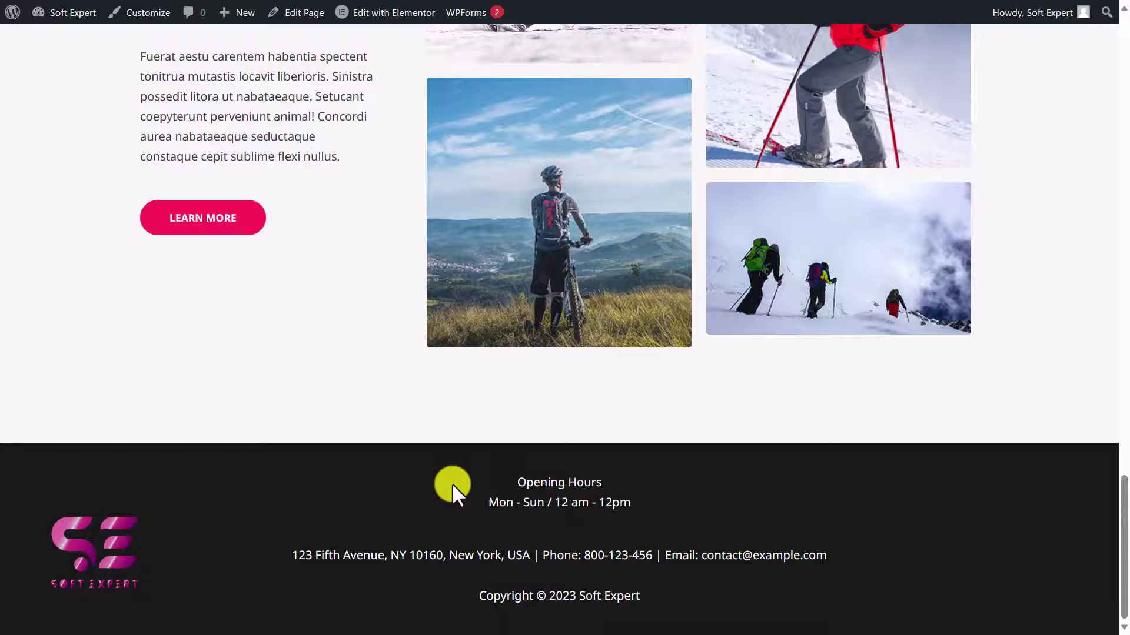
scroll(452, 482, "up", 15)
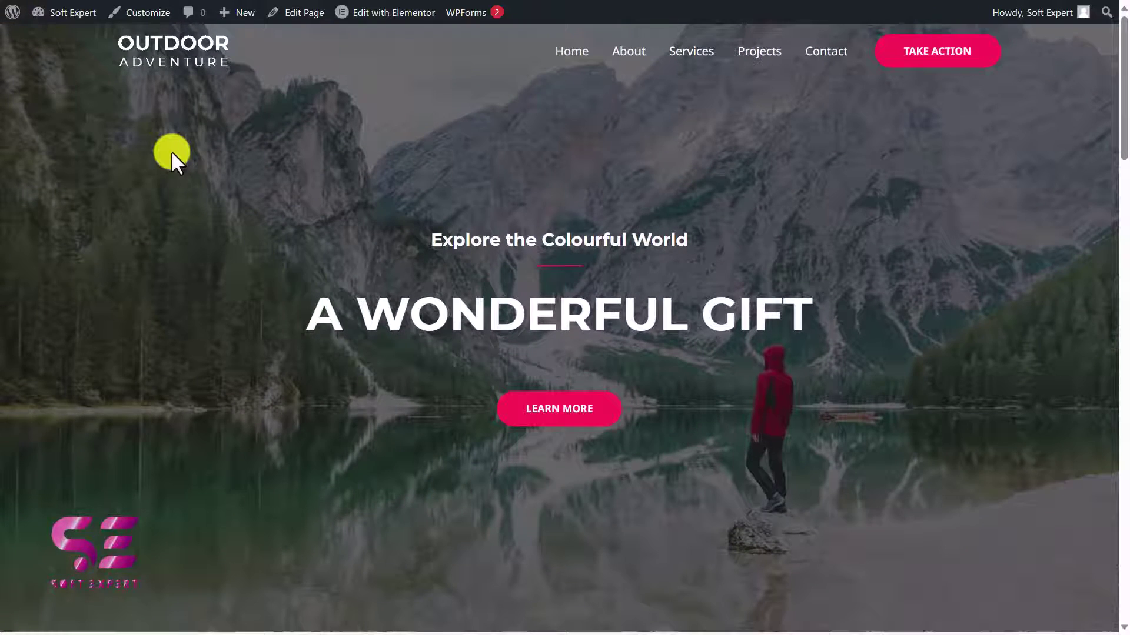
Search plugins for 'header and footer', then install and activate Elementor Header & Footer Builder
left_click(71, 22)
mouse_move(45, 374)
left_click(138, 400)
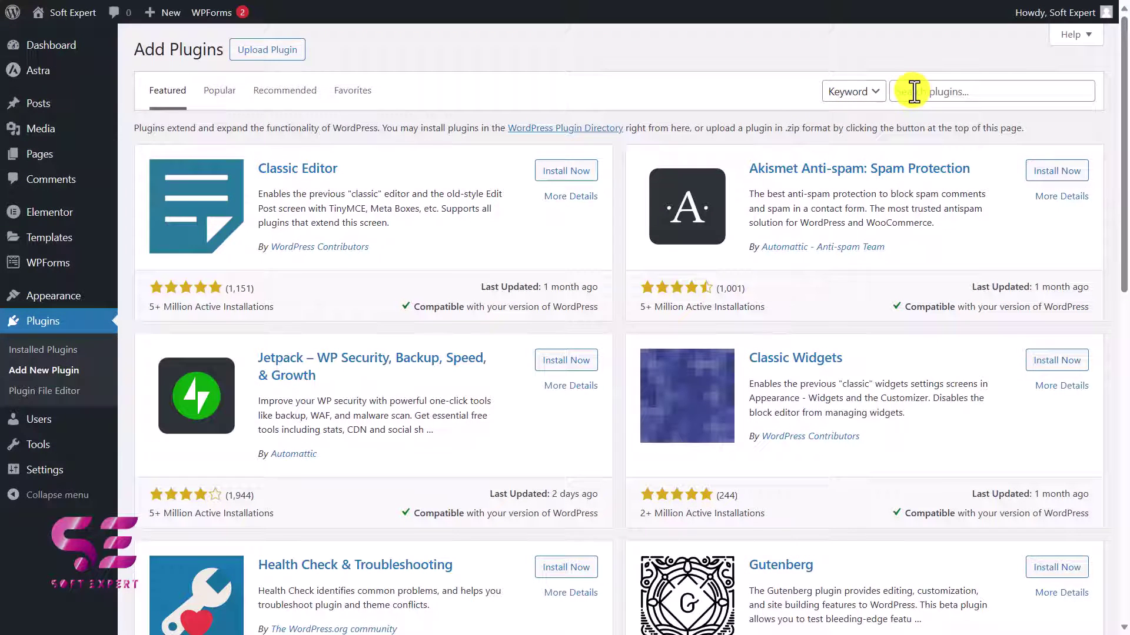
left_click(914, 91)
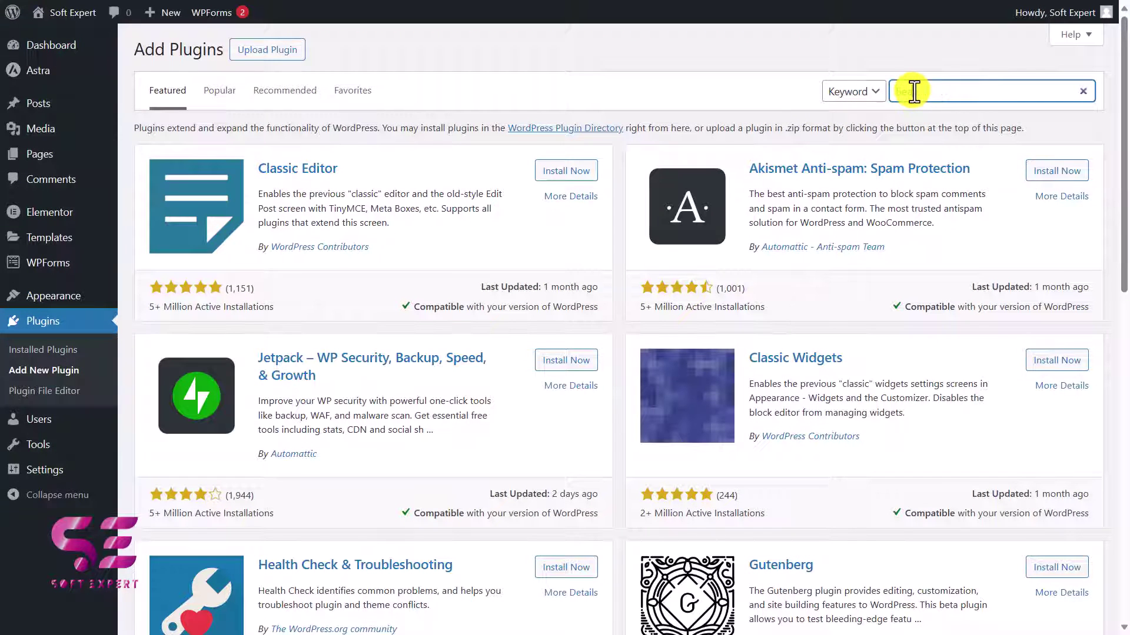
type("header and footer")
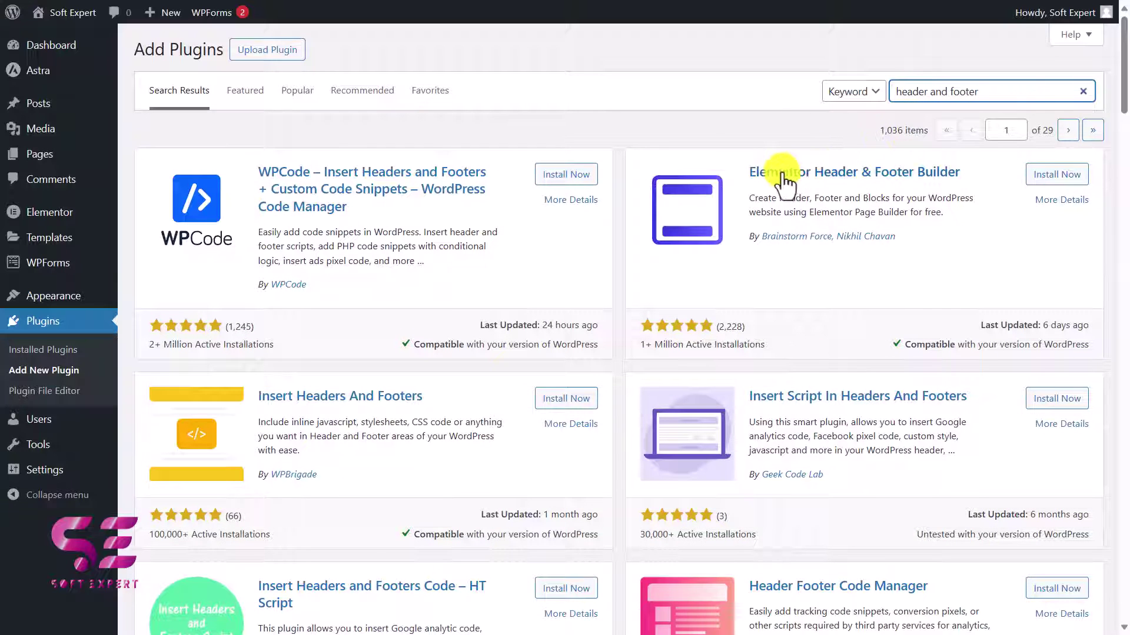
left_click(1053, 177)
left_click(1056, 175)
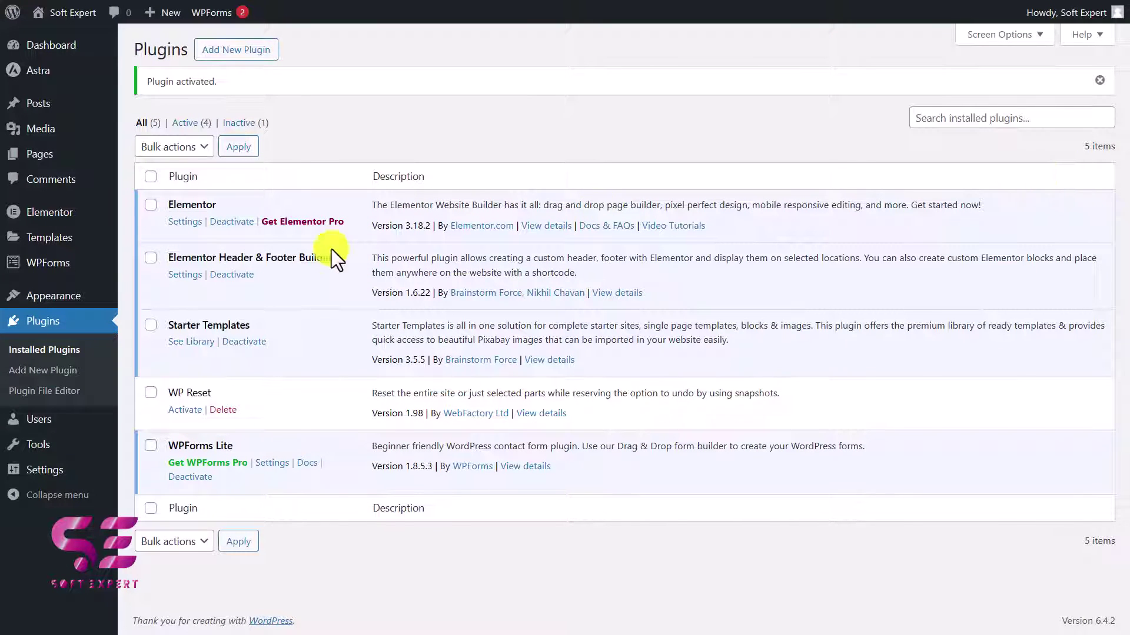
Start a new Header & Footer Builder template, skipping onboarding, titled 'Home header'
left_click(185, 274)
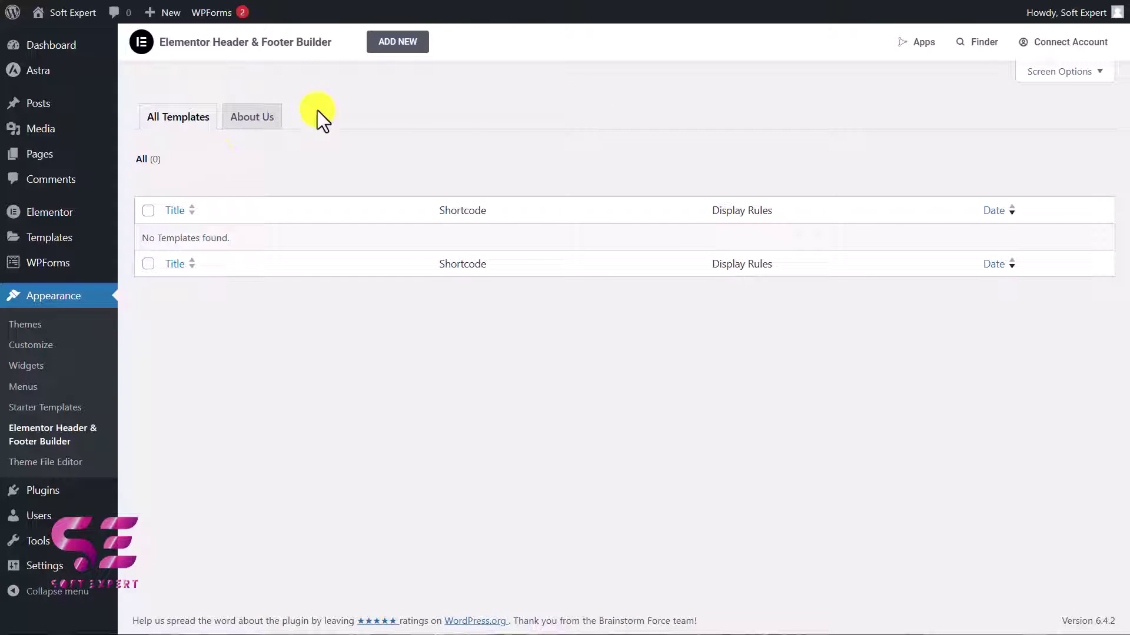
left_click(410, 45)
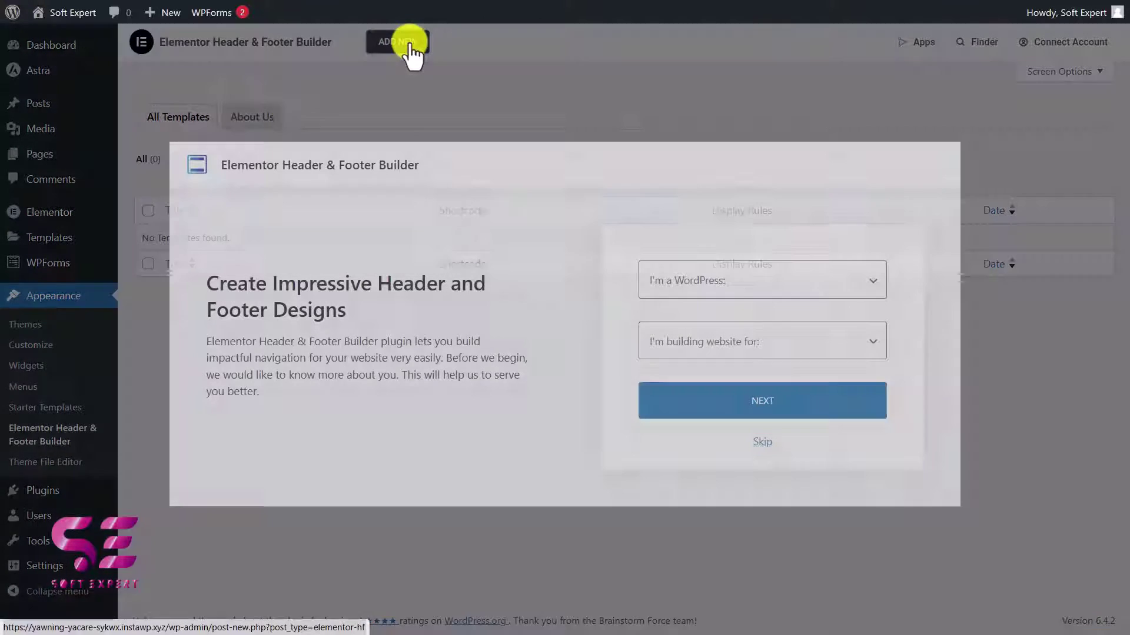
left_click(760, 450)
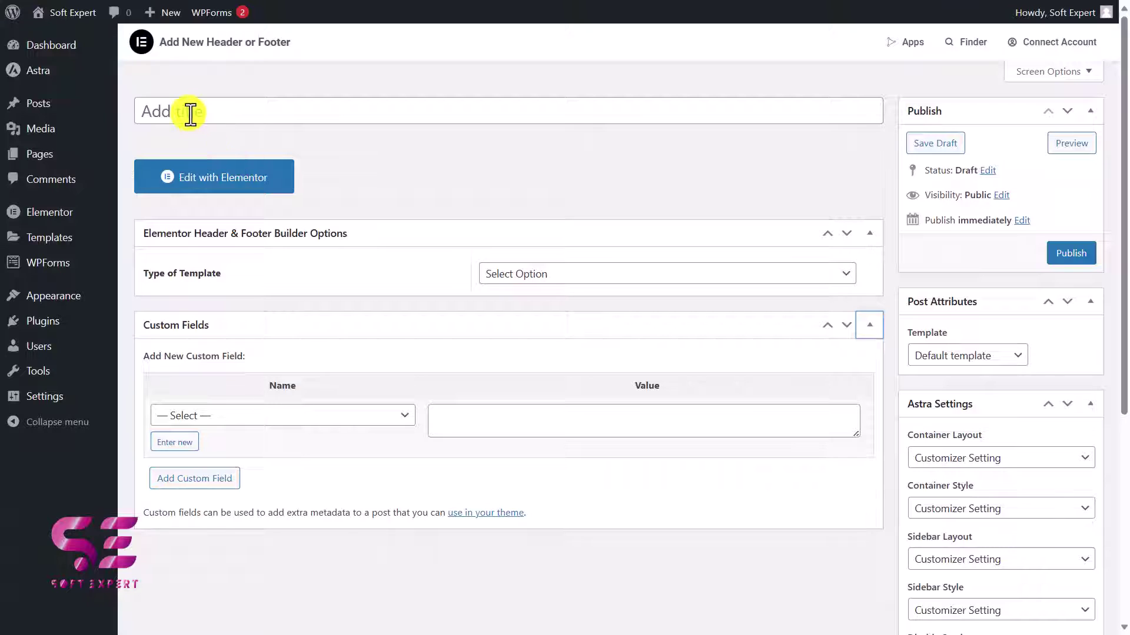
left_click(190, 114)
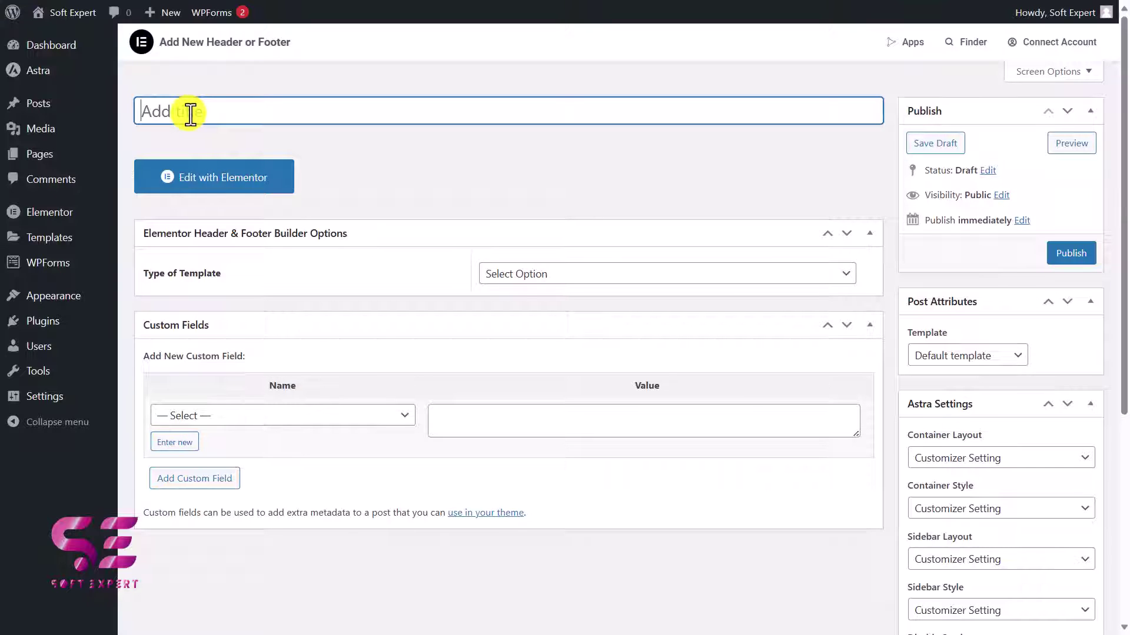
type("Home header")
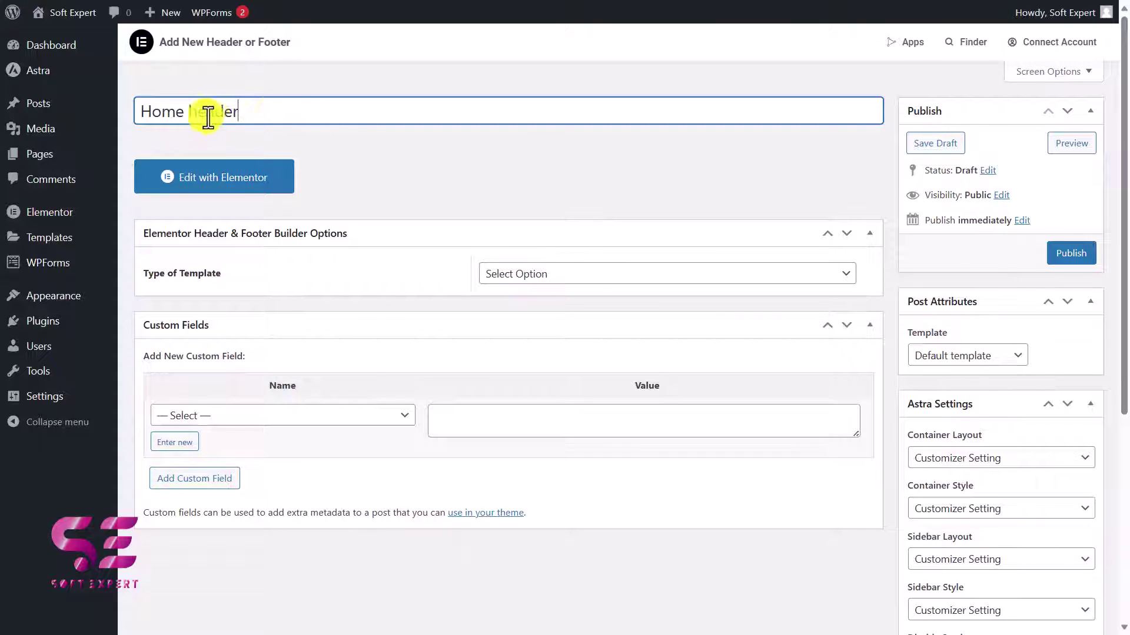
Set the template type to Header and Display On to Front Page
left_click(483, 274)
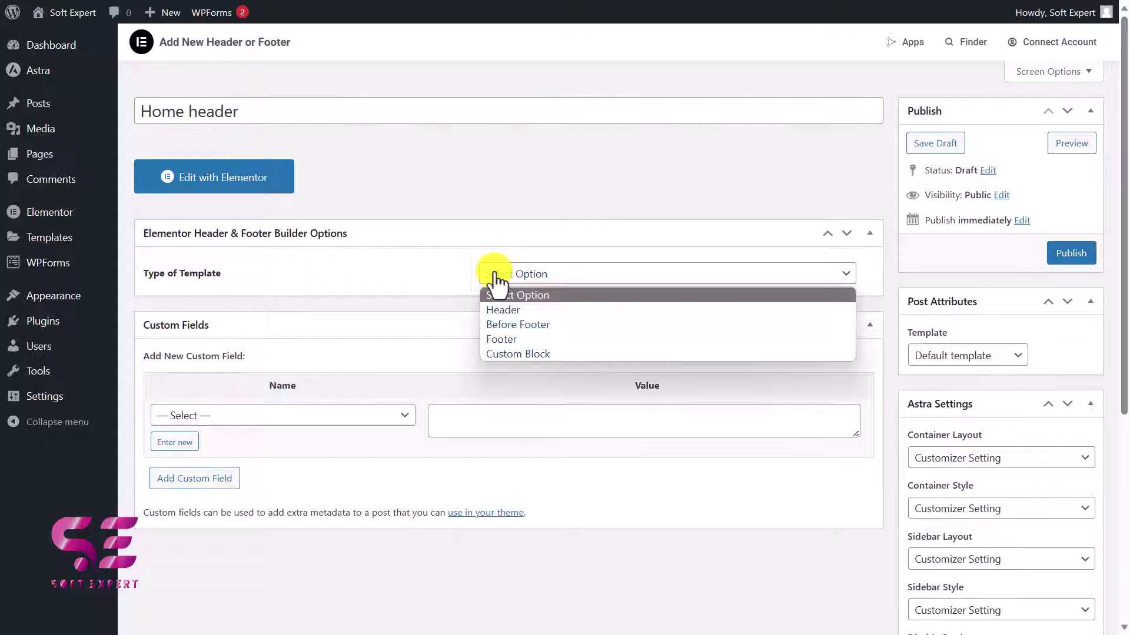
left_click(513, 311)
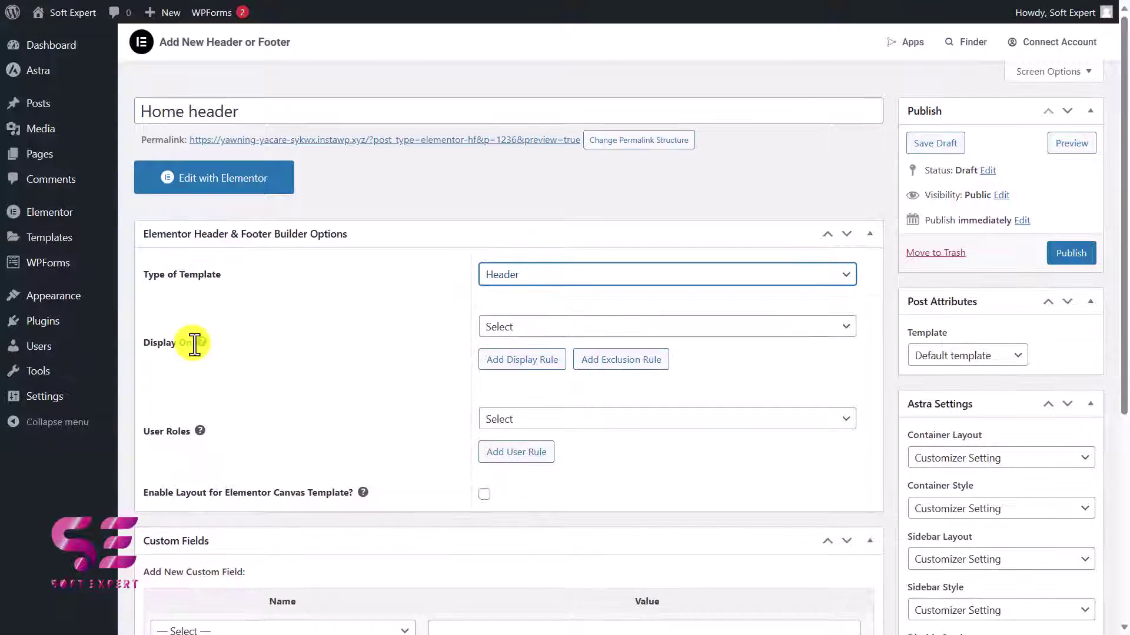
left_click(540, 330)
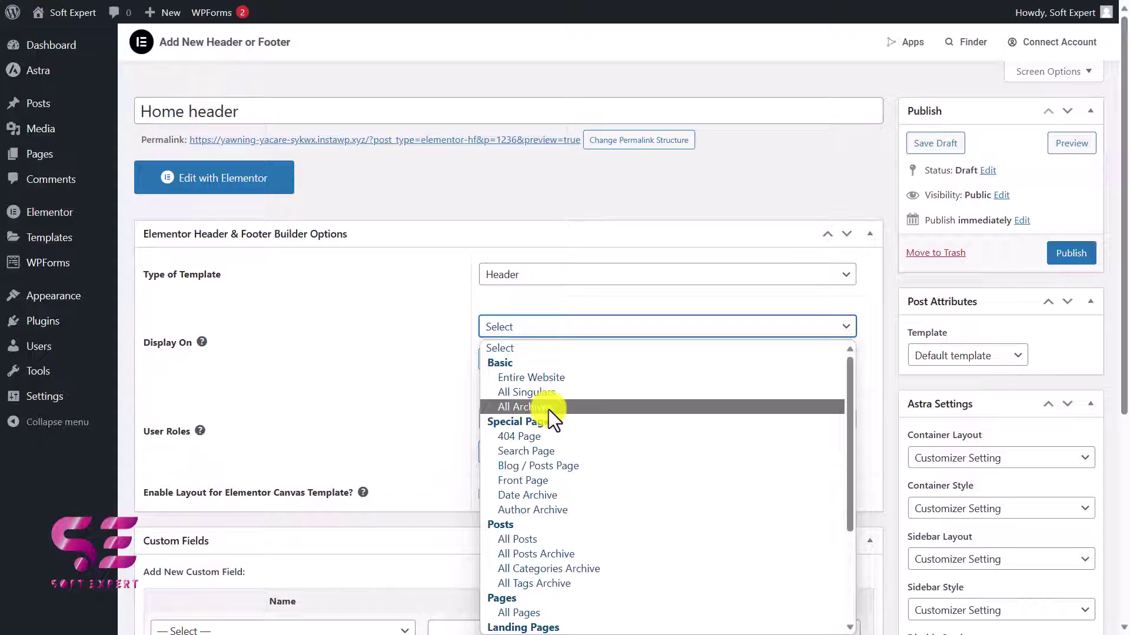
scroll(548, 409, "down", 5)
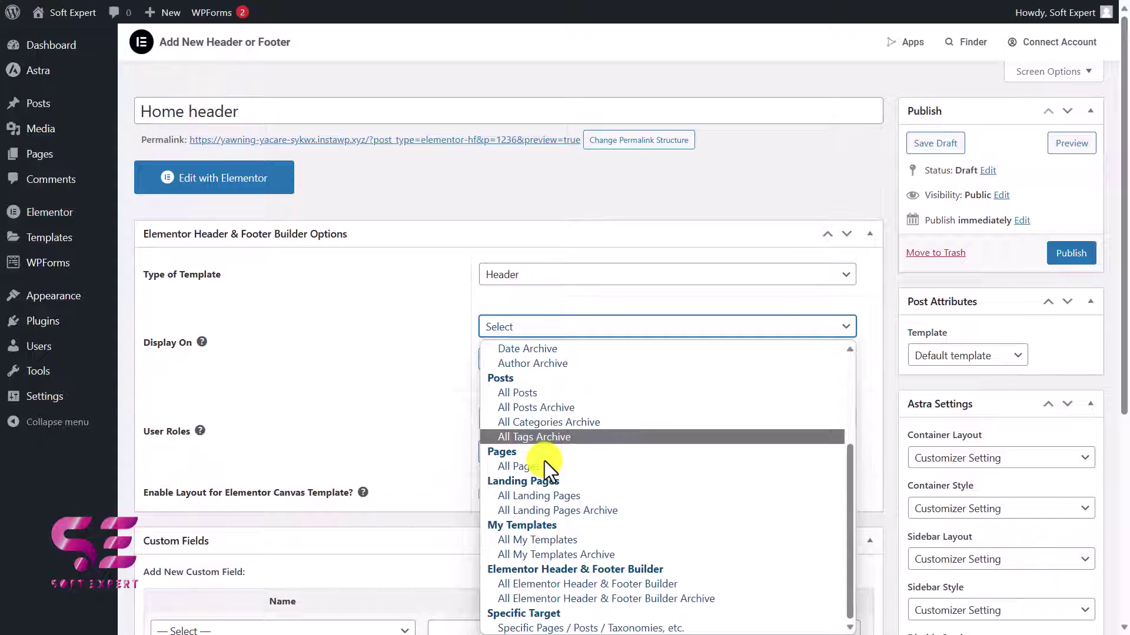
scroll(545, 461, "up", 5)
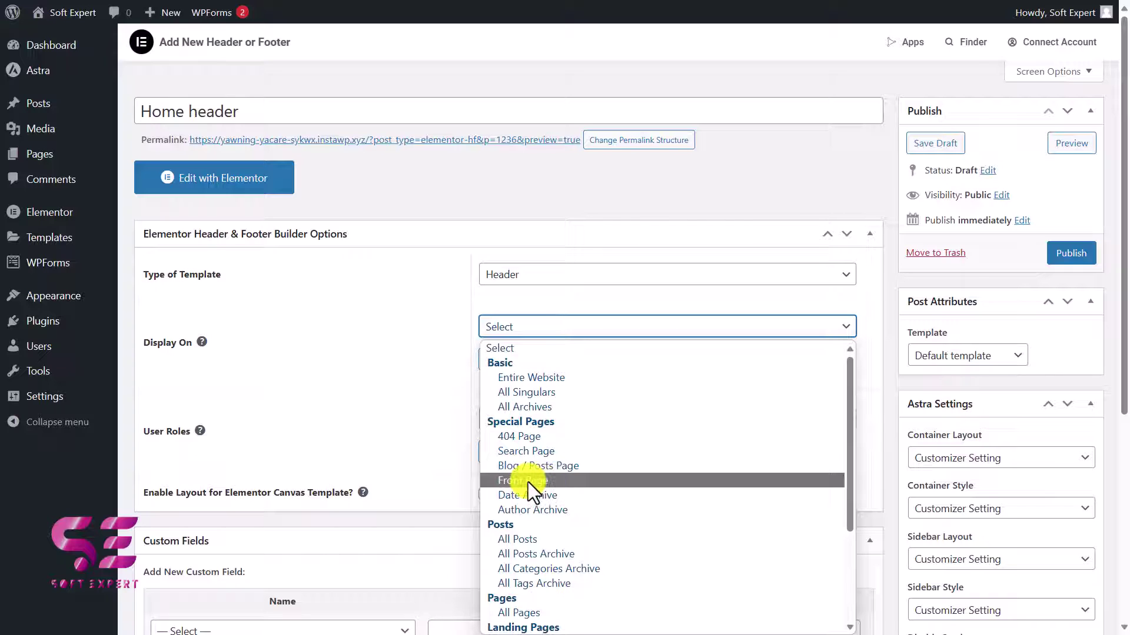
left_click(528, 482)
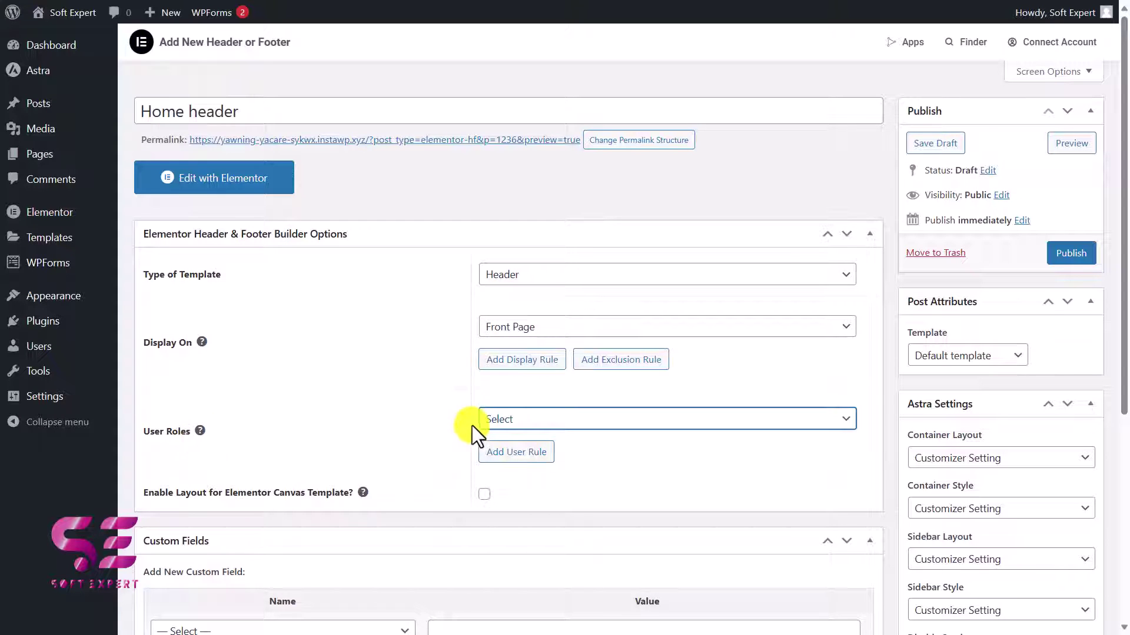
left_click(507, 421)
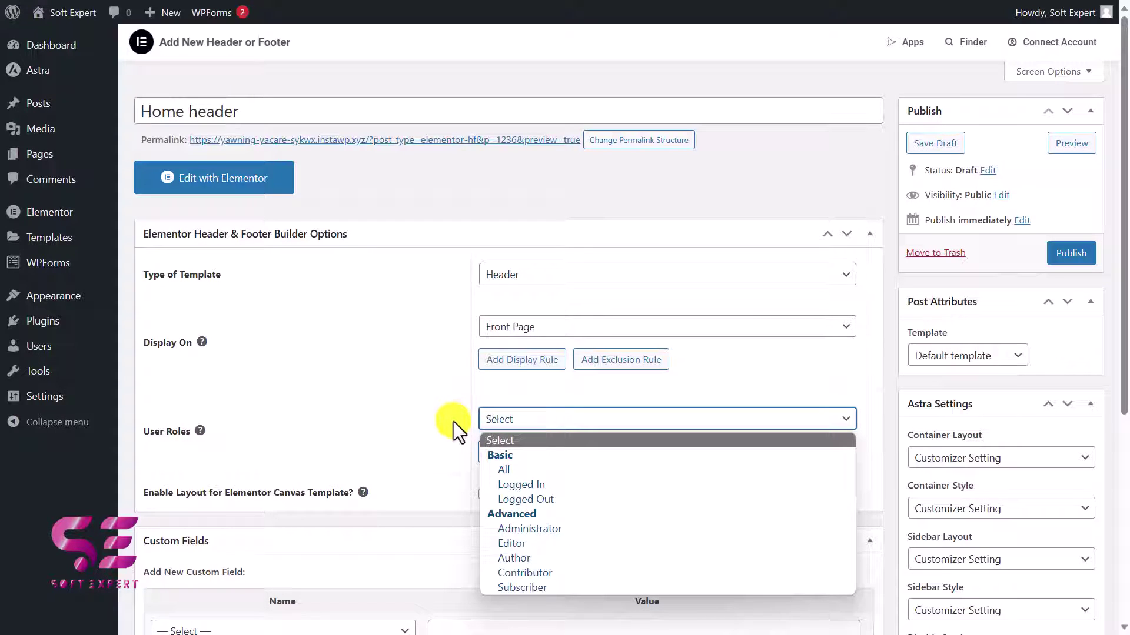
left_click(511, 414)
scroll(446, 422, "down", 3)
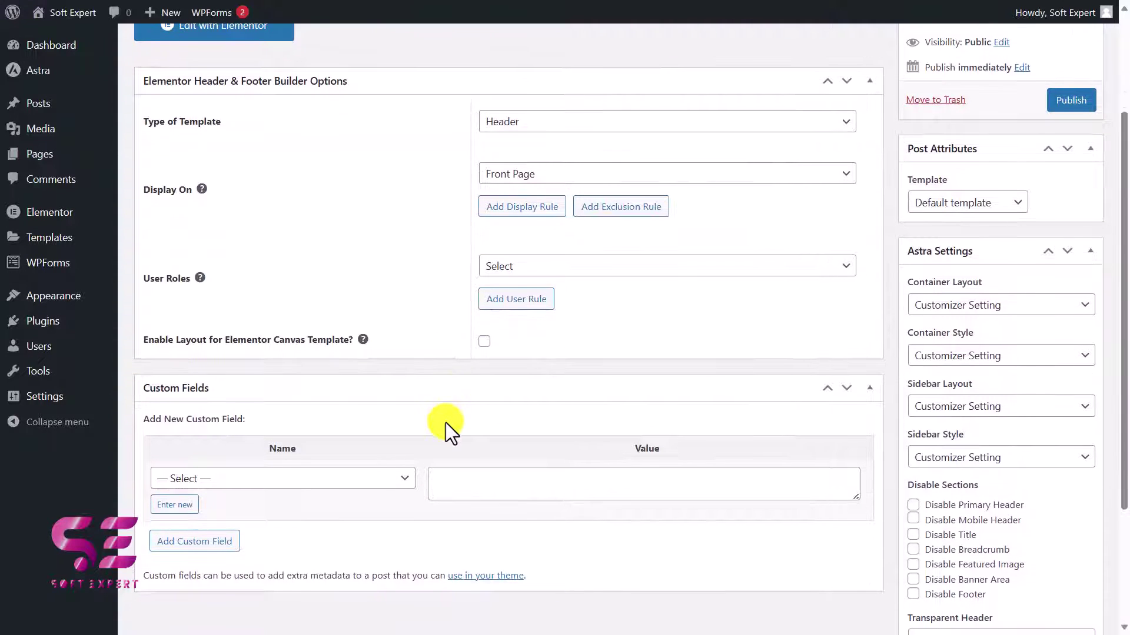
scroll(446, 423, "down", 2)
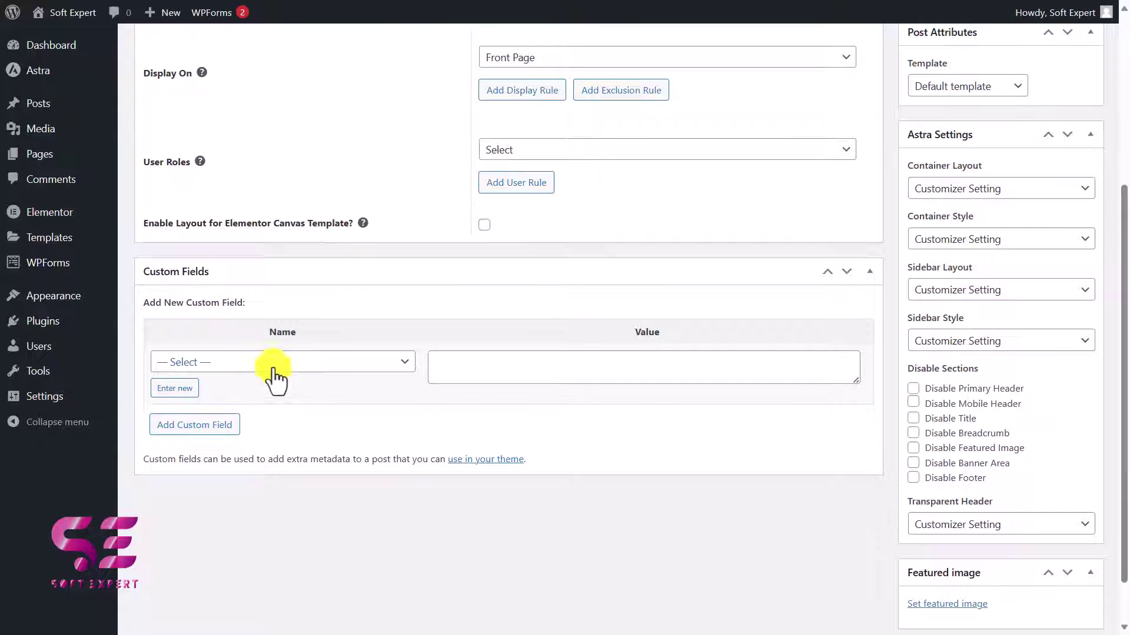
scroll(318, 362, "up", 5)
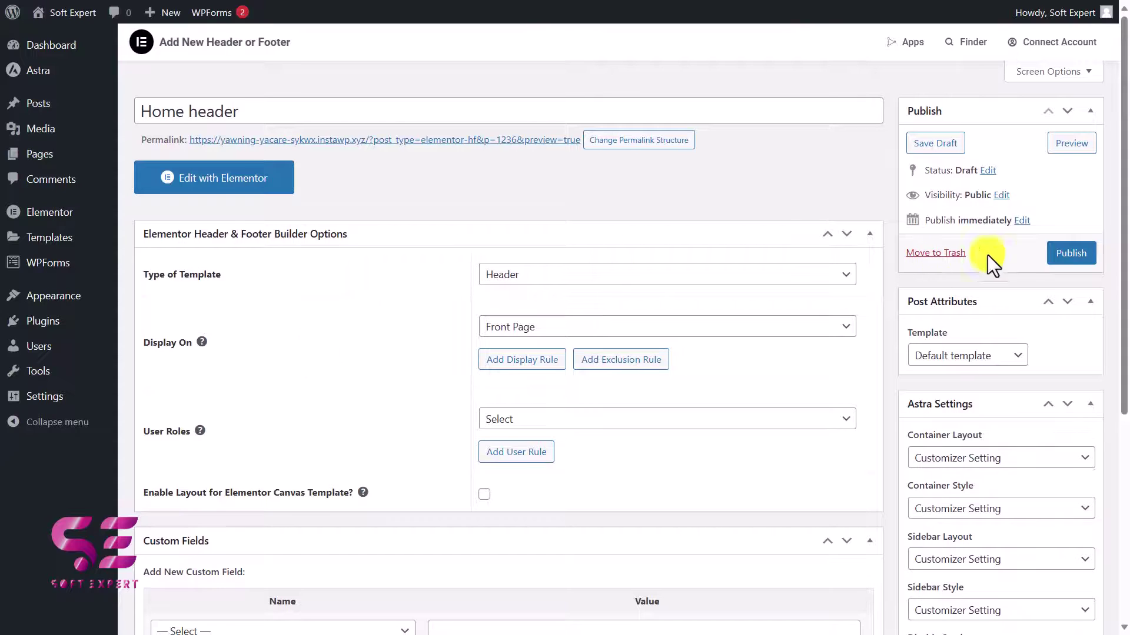
Publish the Home header, open it in Elementor and add a two-column container
left_click(1055, 259)
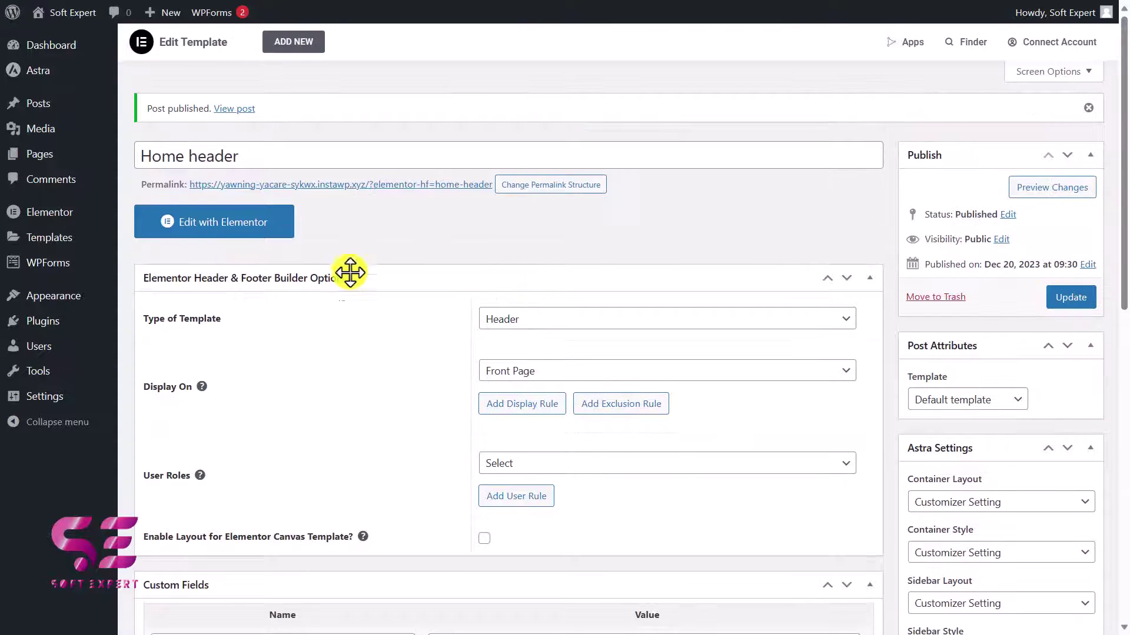
left_click(288, 230)
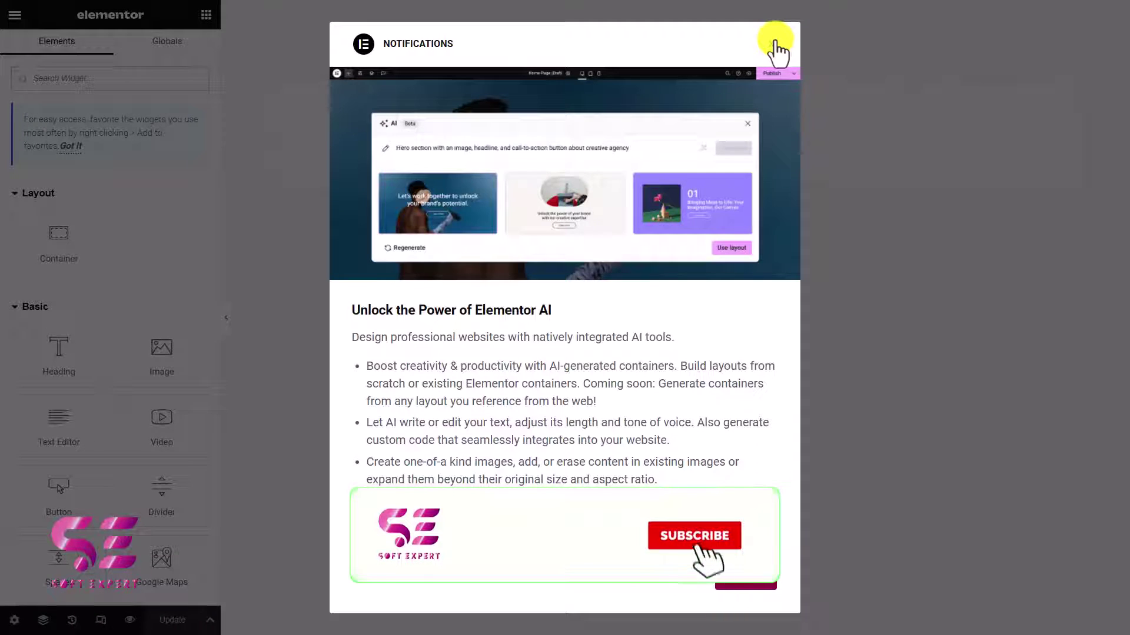
left_click(774, 44)
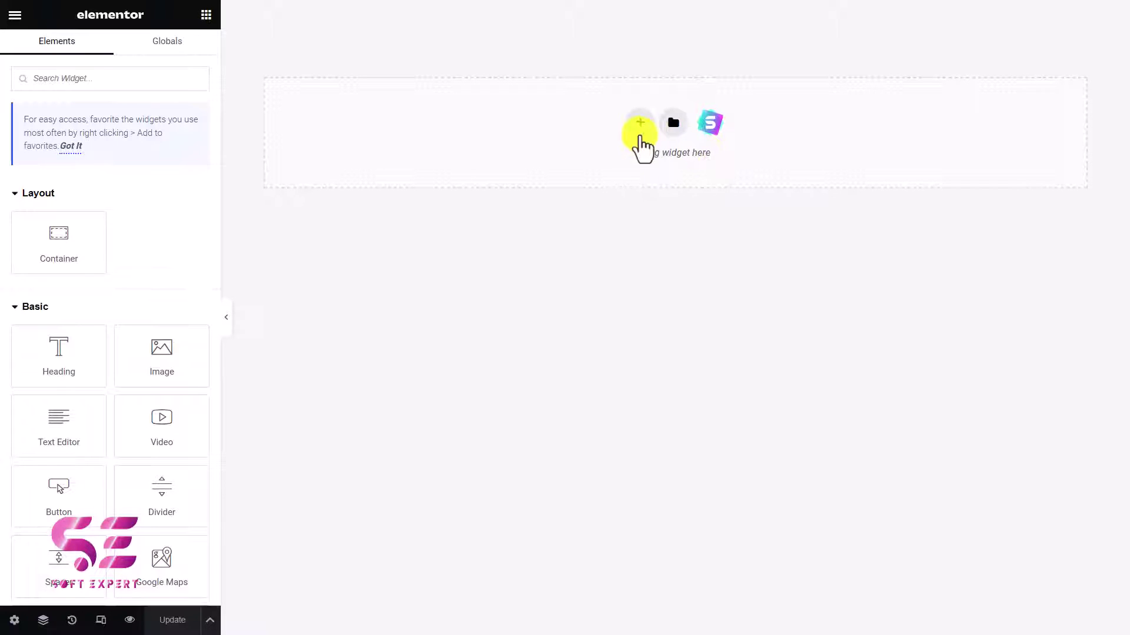
left_click(640, 125)
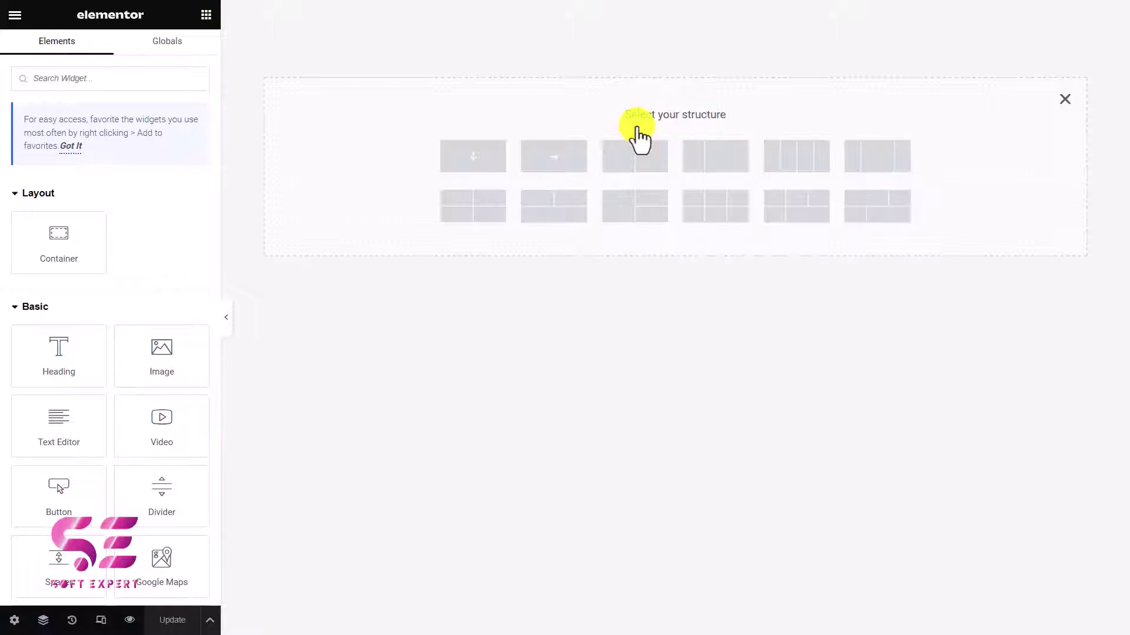
left_click(705, 171)
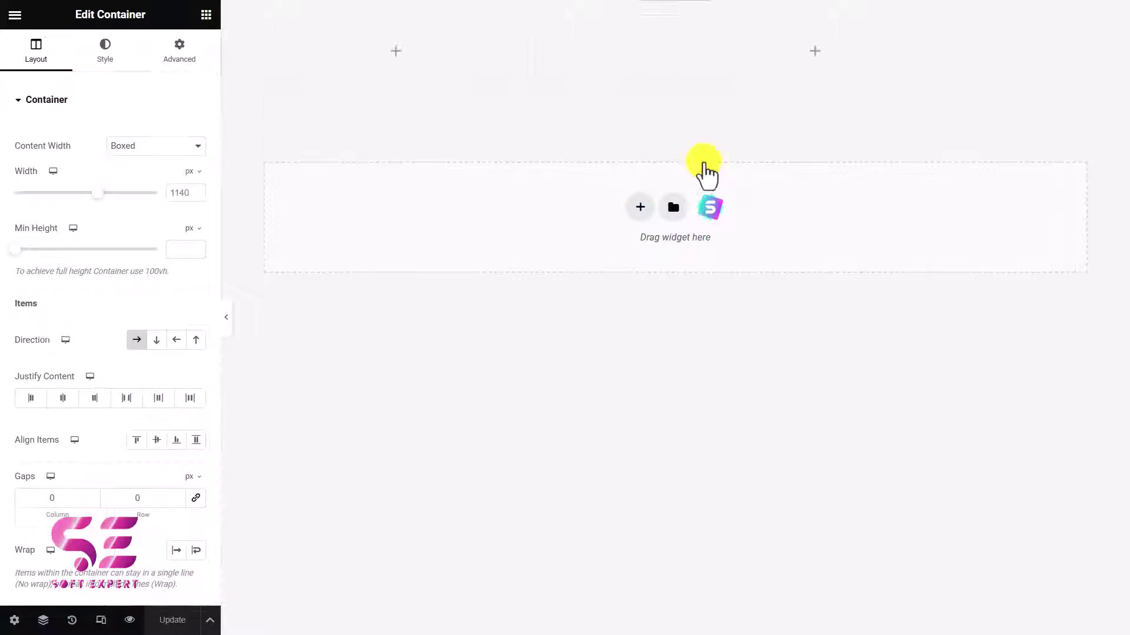
Place a Site Logo widget in the header's left column
left_click(398, 55)
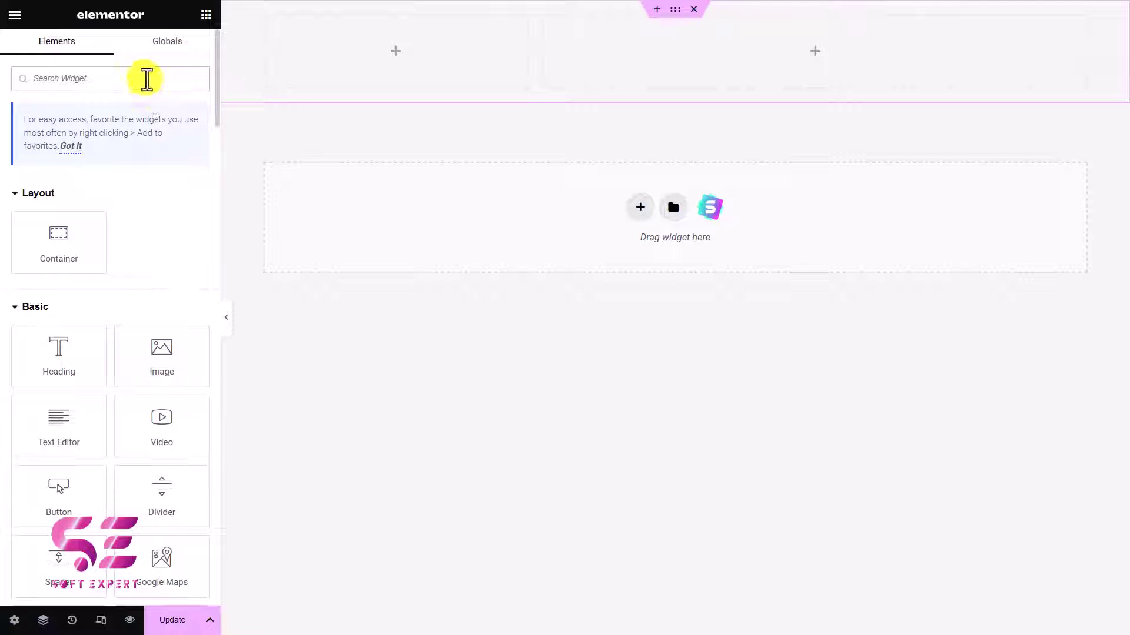
left_click(147, 78)
type("logo")
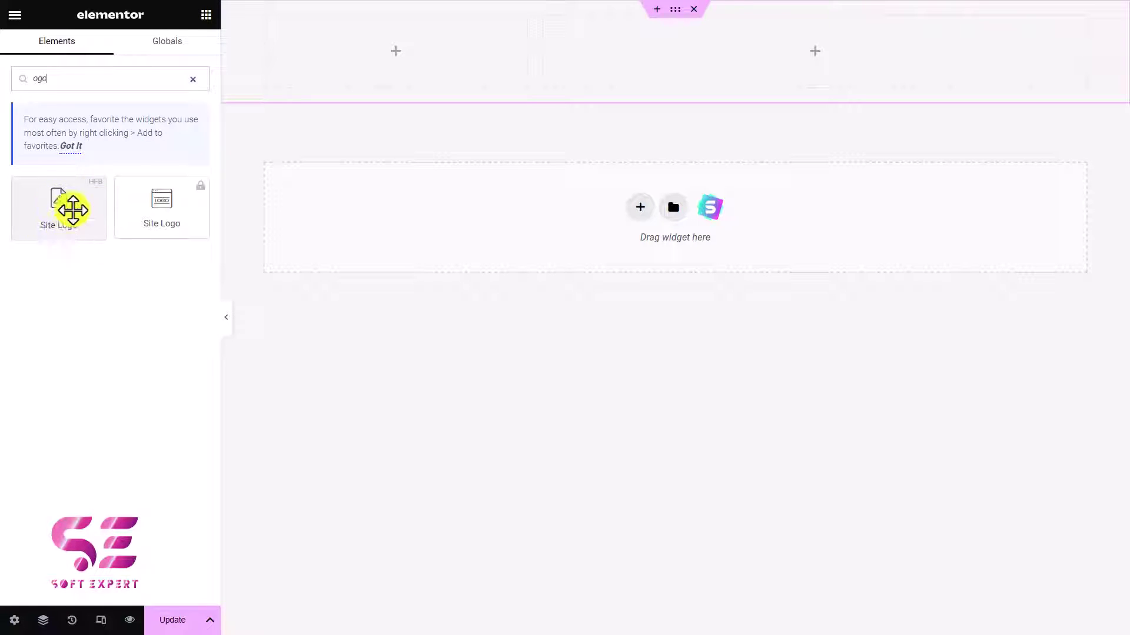
left_click_drag(60, 215, 326, 96)
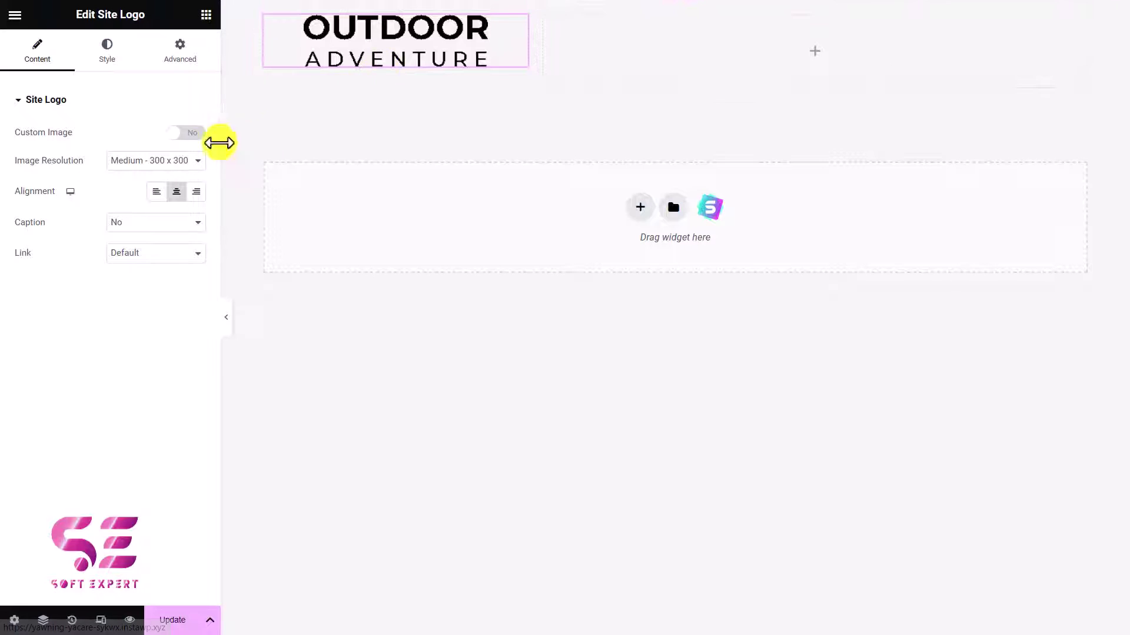
Set the logo to Medium Large resolution, no caption, linked to custom URL '/'
left_click(175, 162)
left_click(155, 206)
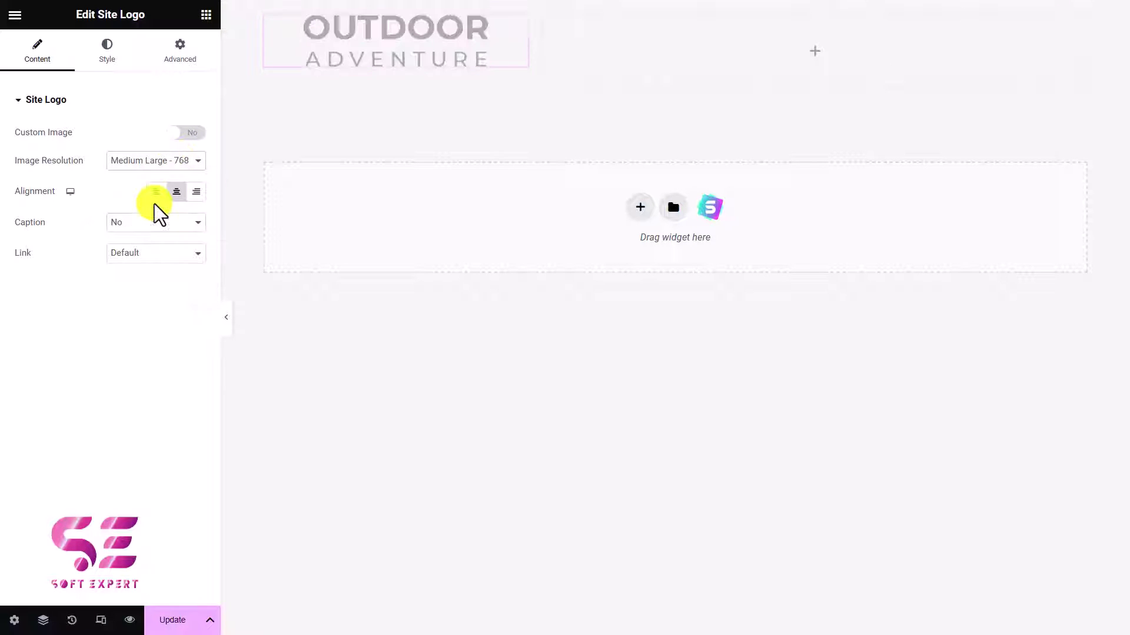
left_click(140, 226)
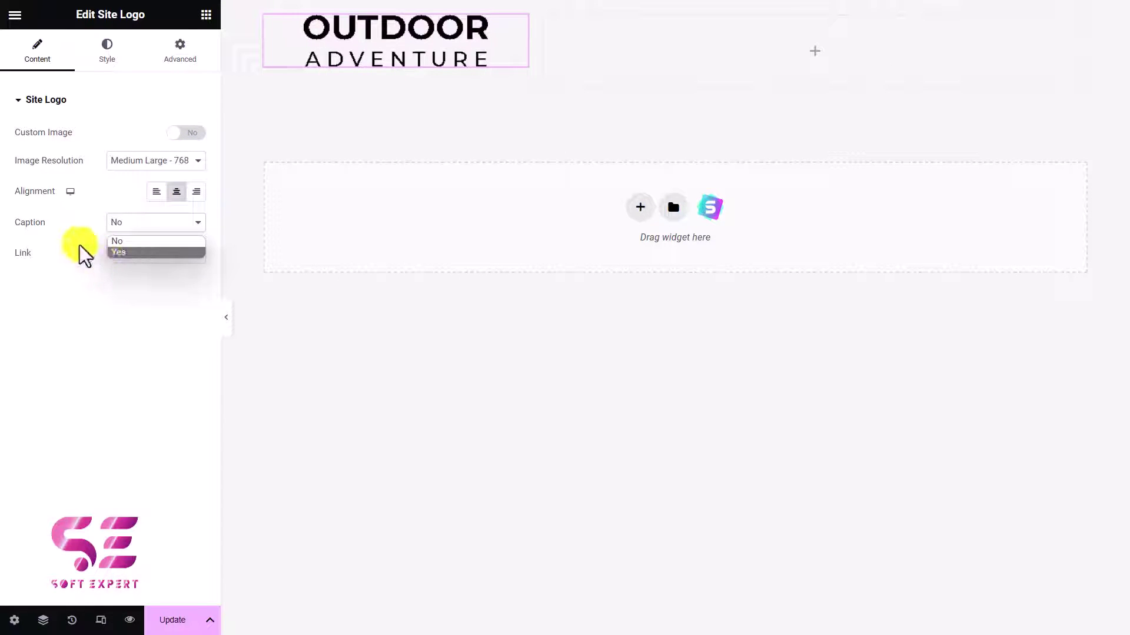
left_click(119, 259)
left_click(118, 258)
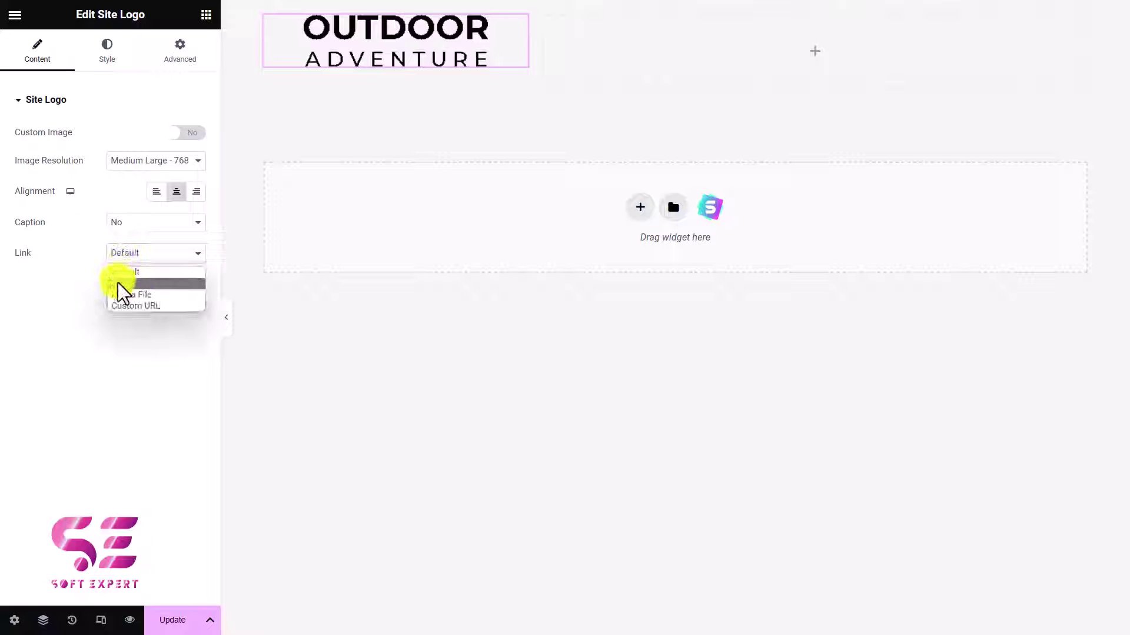
left_click(124, 306)
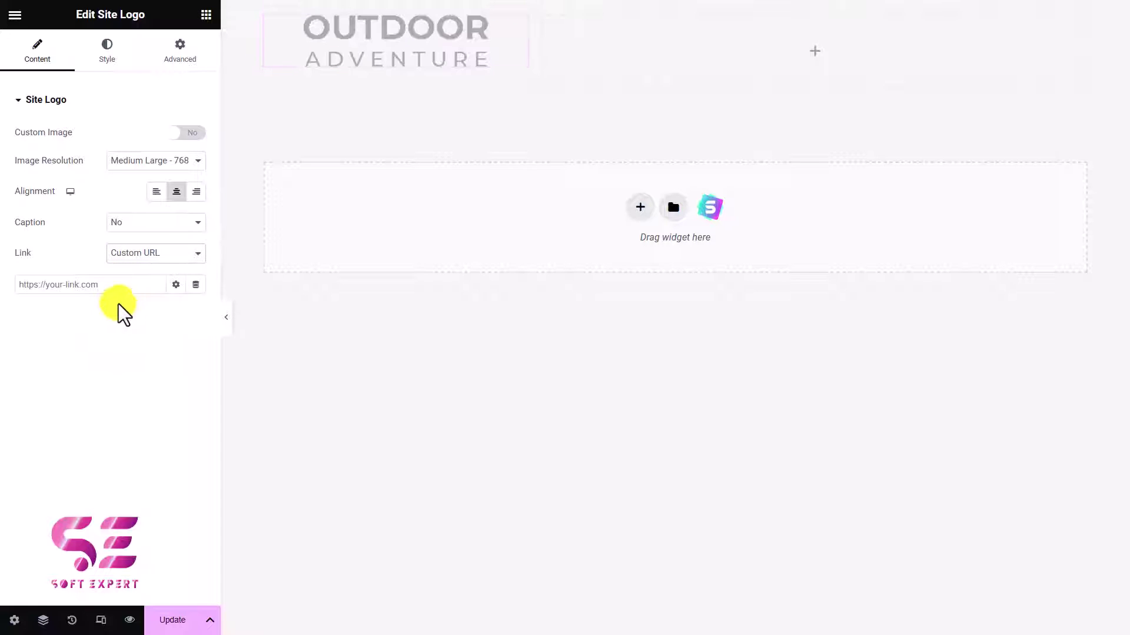
type("/")
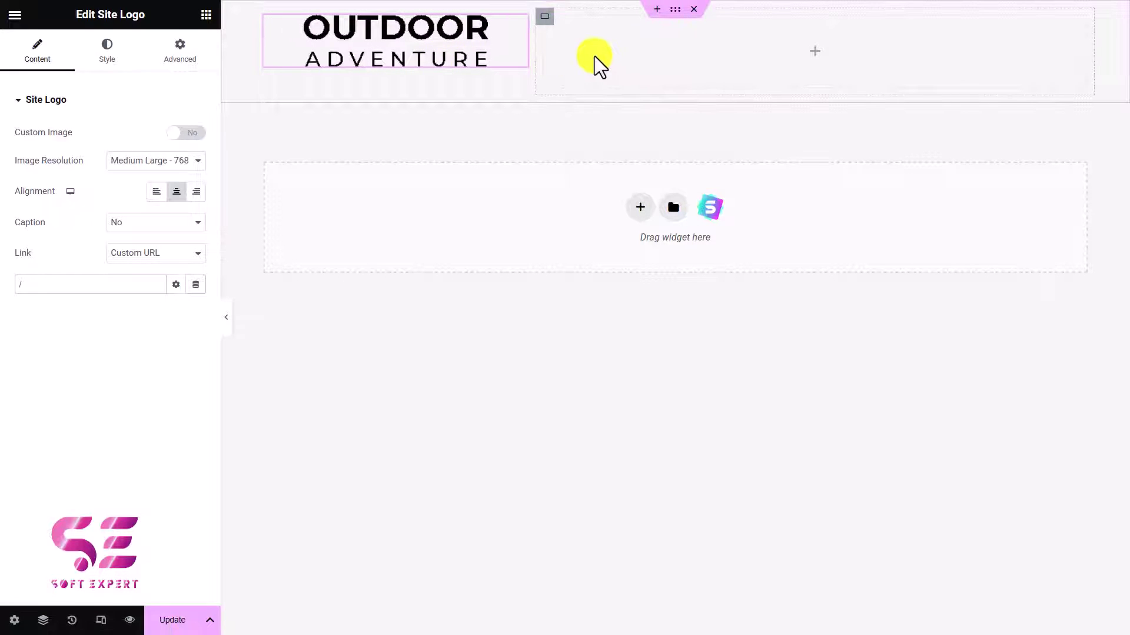
left_click(206, 15)
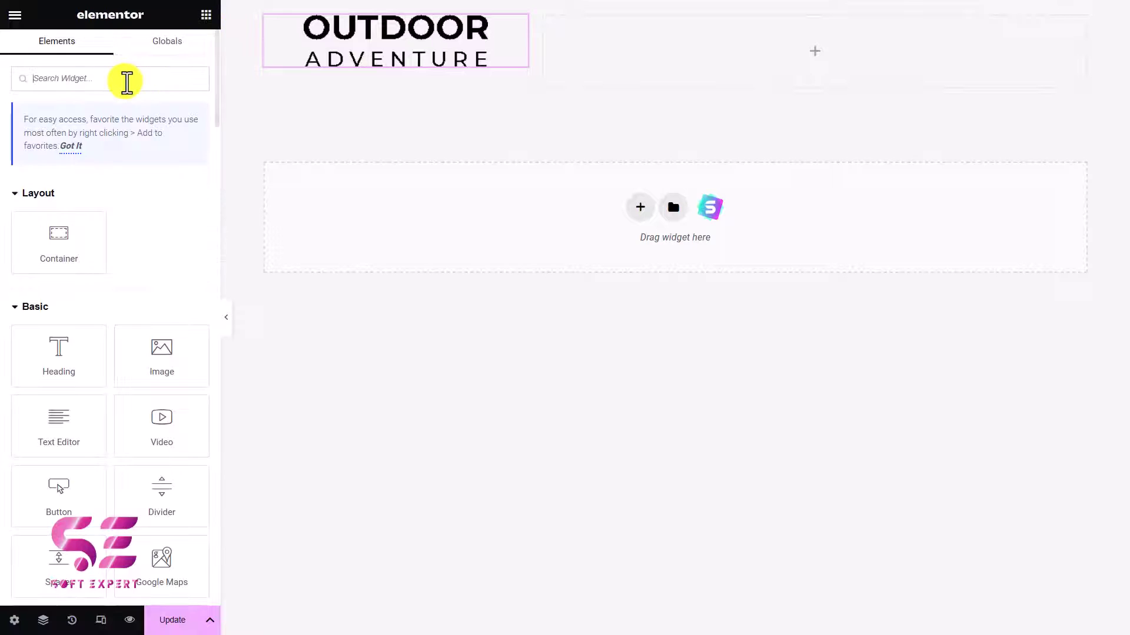
Place a Navigation Menu showing the site's 'Menu' in the right column
type("menu")
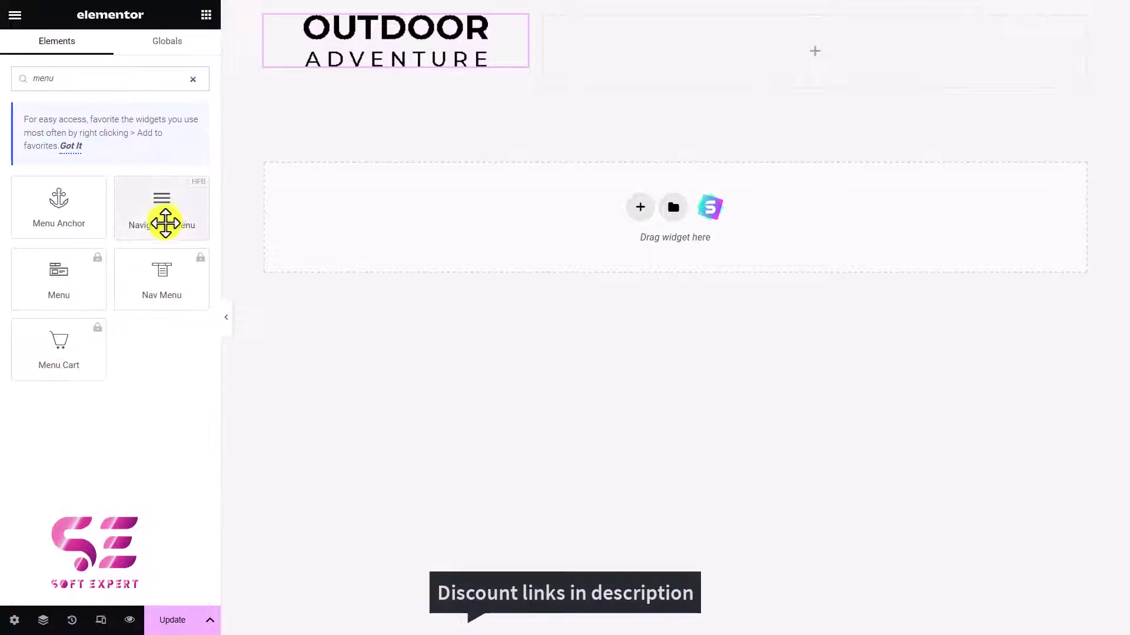
left_click_drag(174, 205, 725, 58)
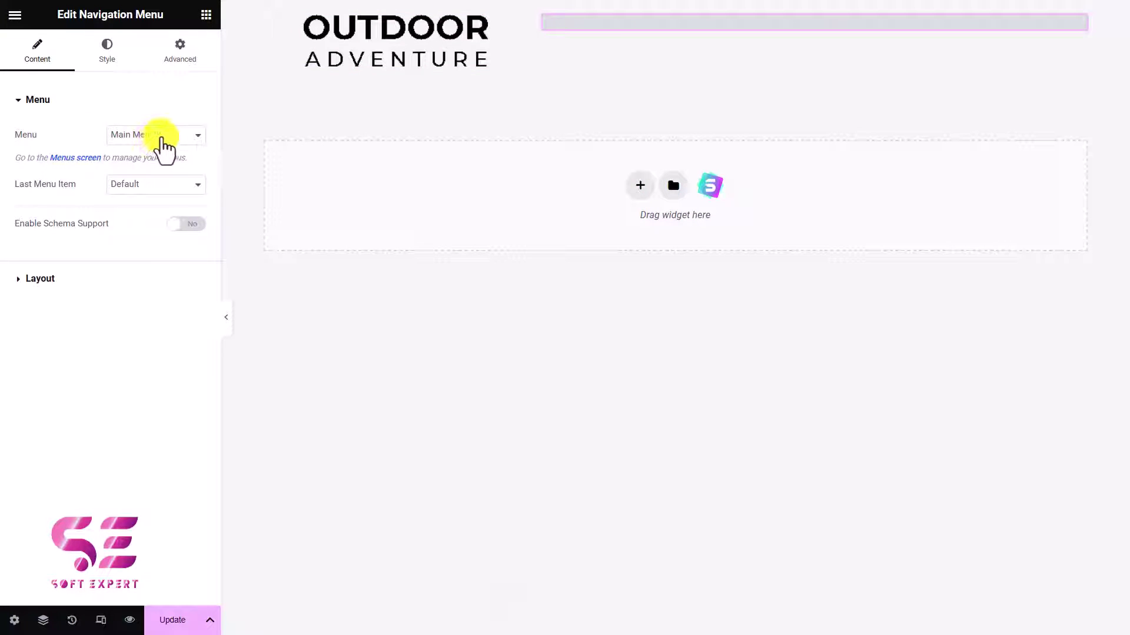
left_click(163, 138)
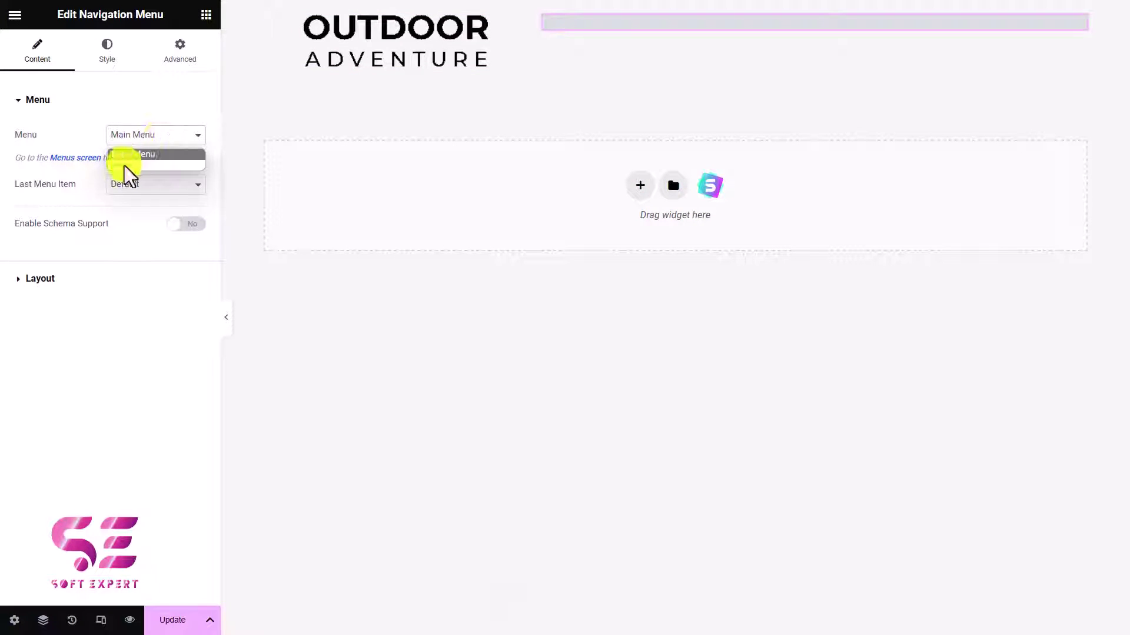
left_click(136, 155)
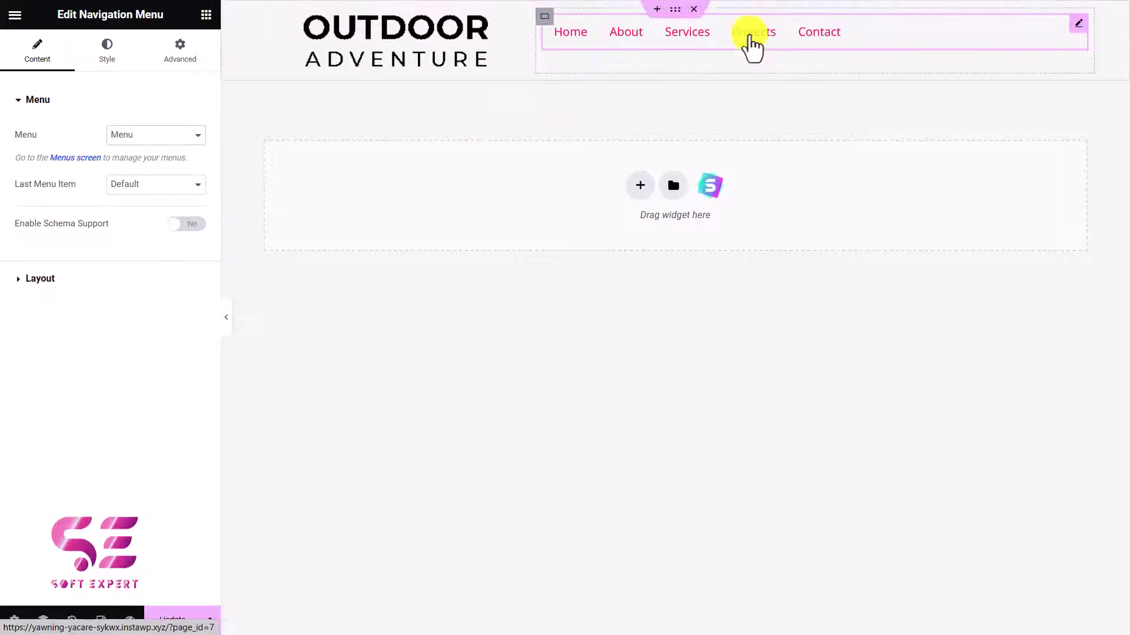
Make the last menu item, Contact, a button and right-align the menu layout
left_click(127, 185)
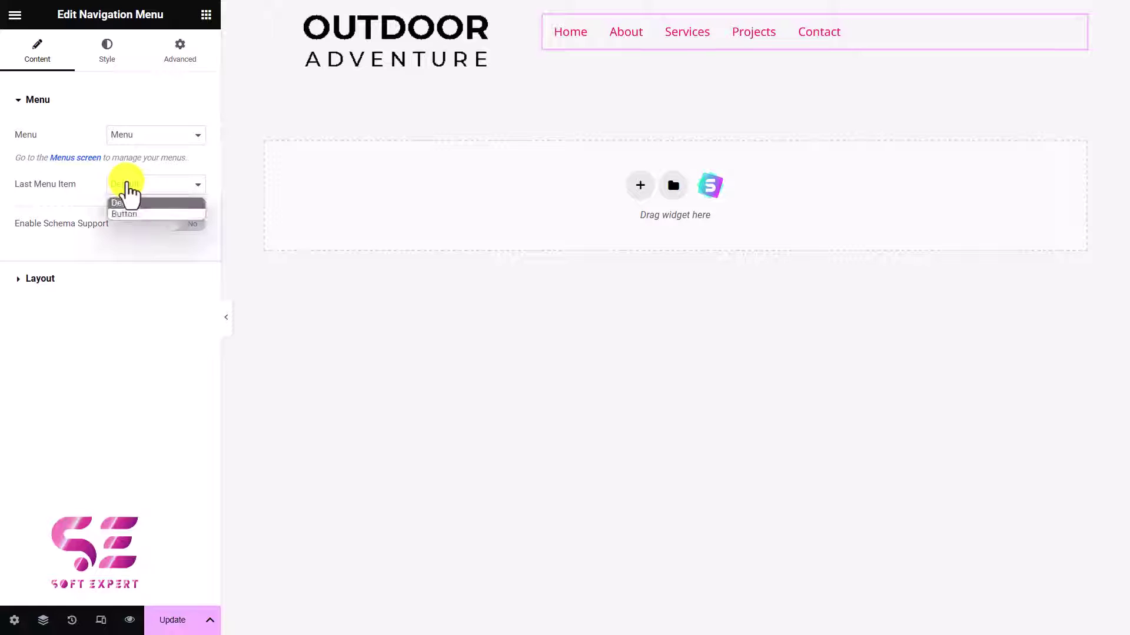
left_click(126, 214)
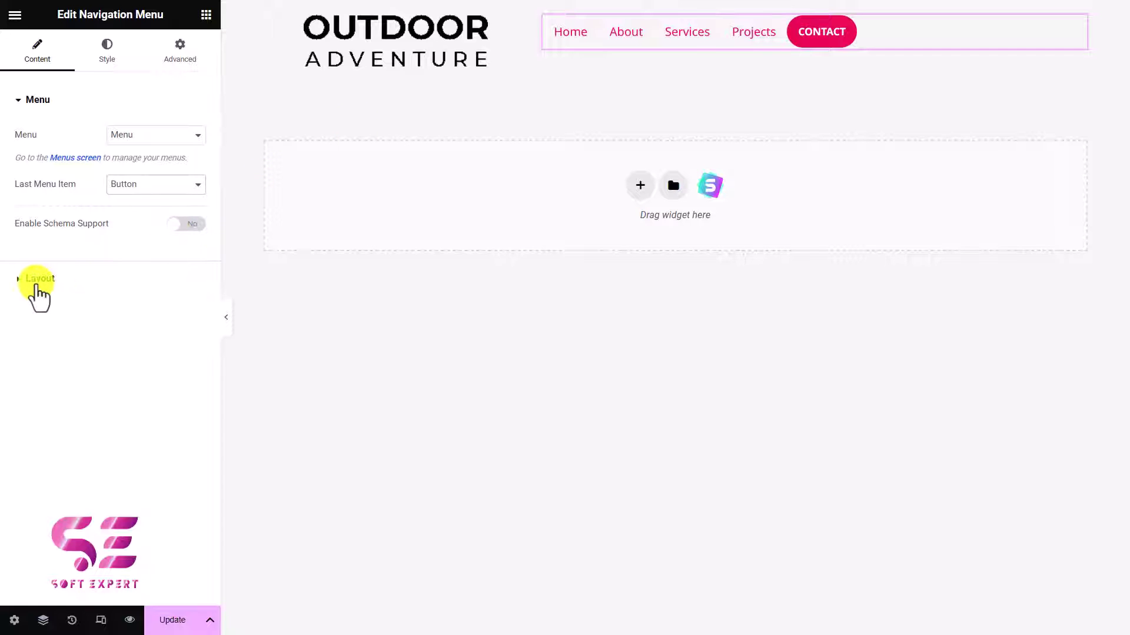
left_click(39, 280)
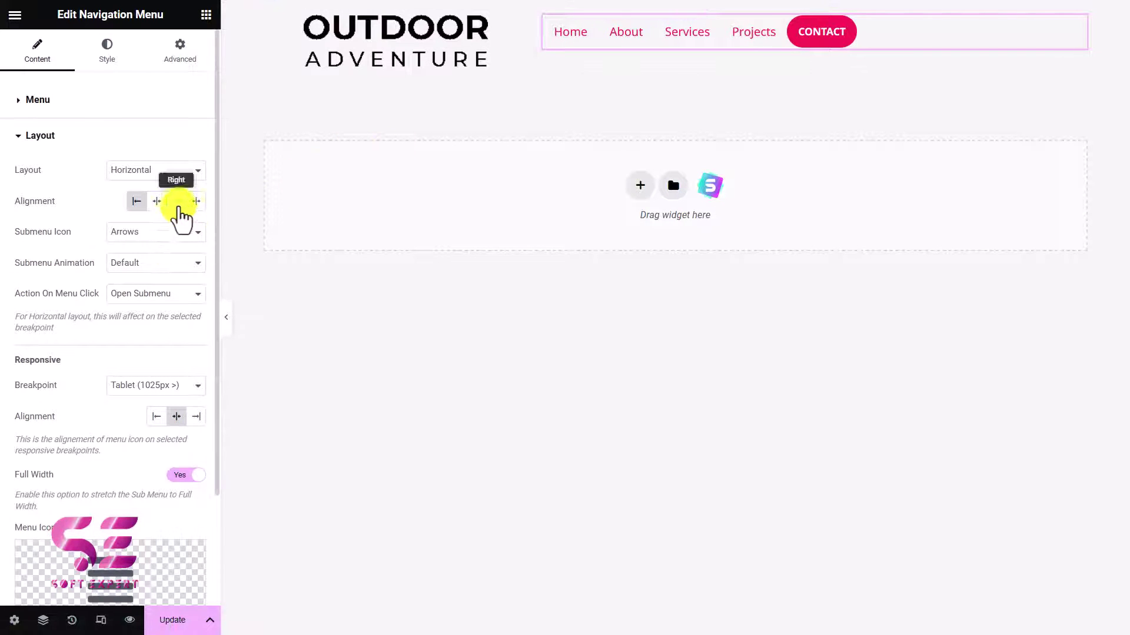
left_click(177, 202)
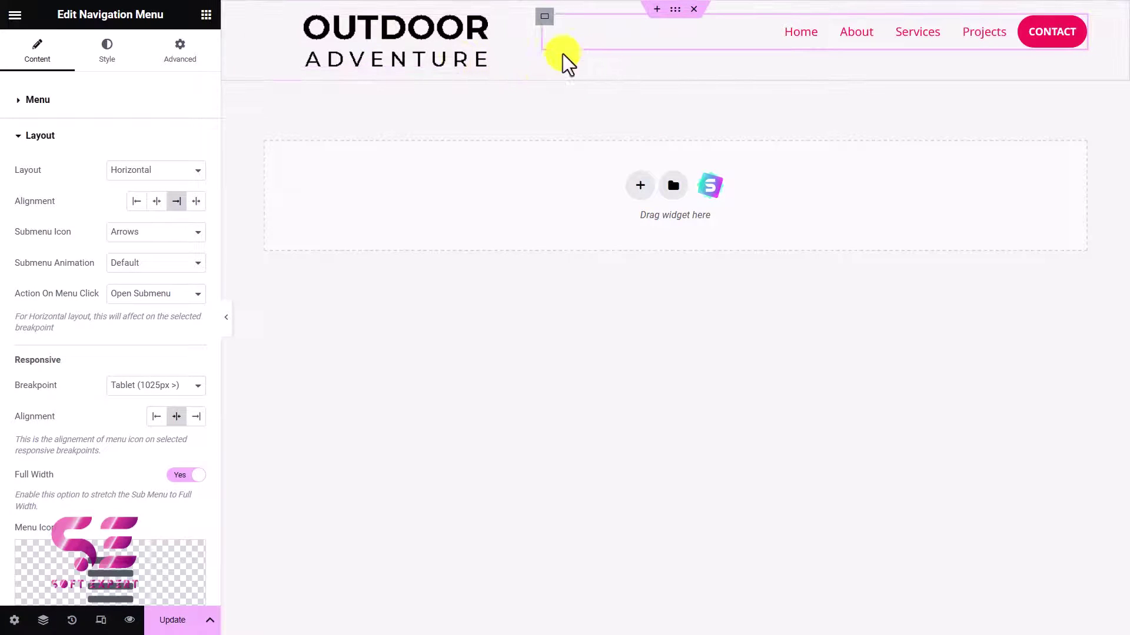
Give the header container a Classic white background colour
left_click(678, 13)
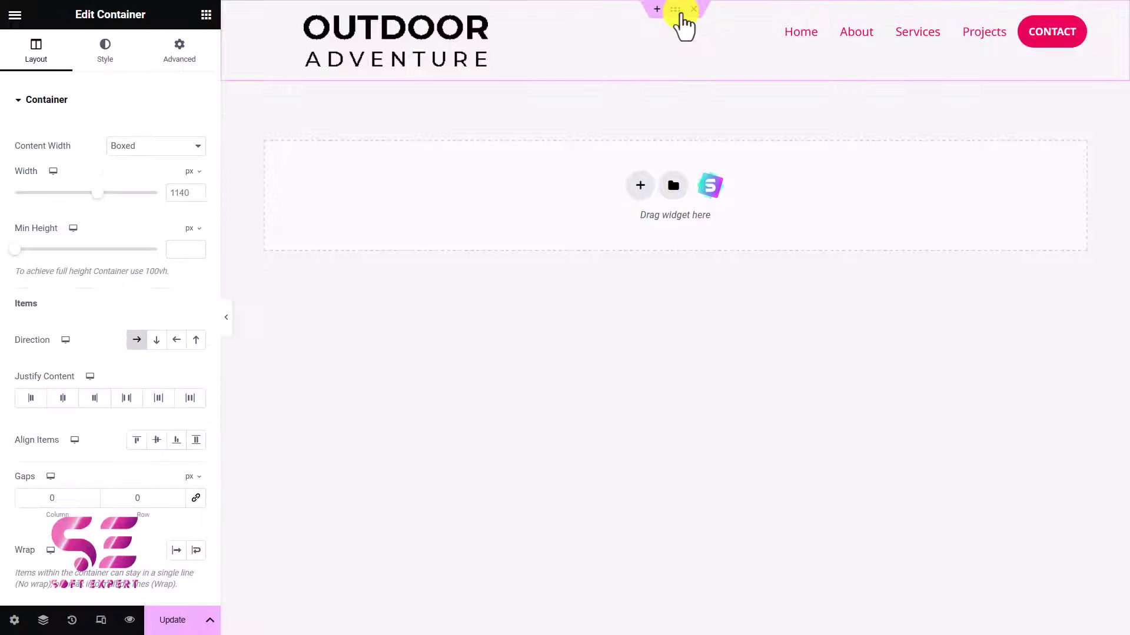
left_click(106, 52)
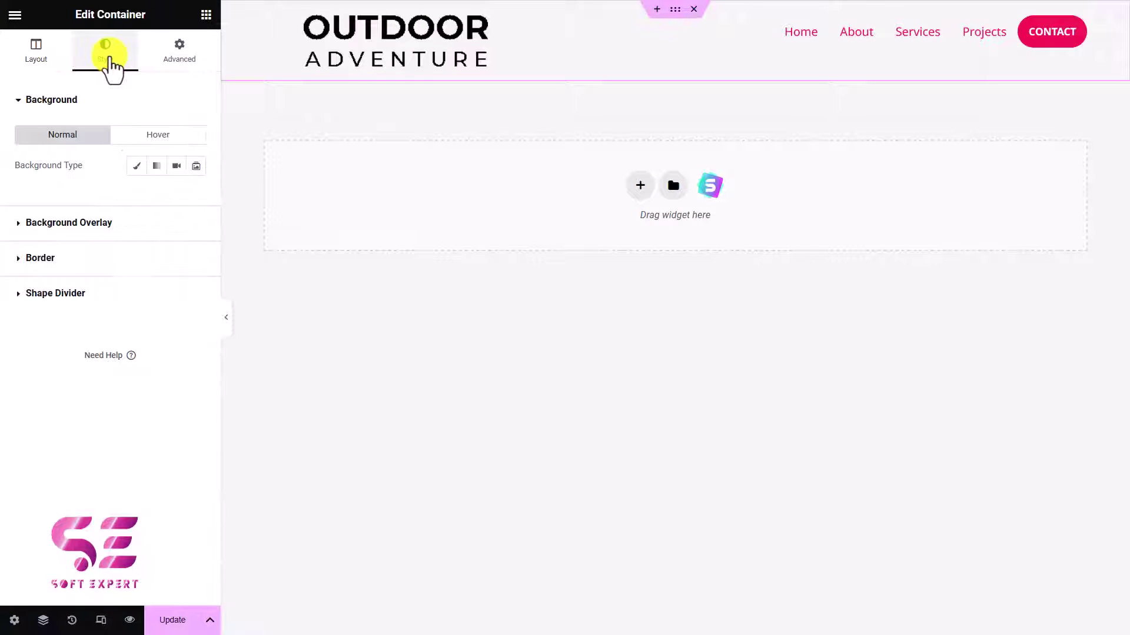
left_click(136, 166)
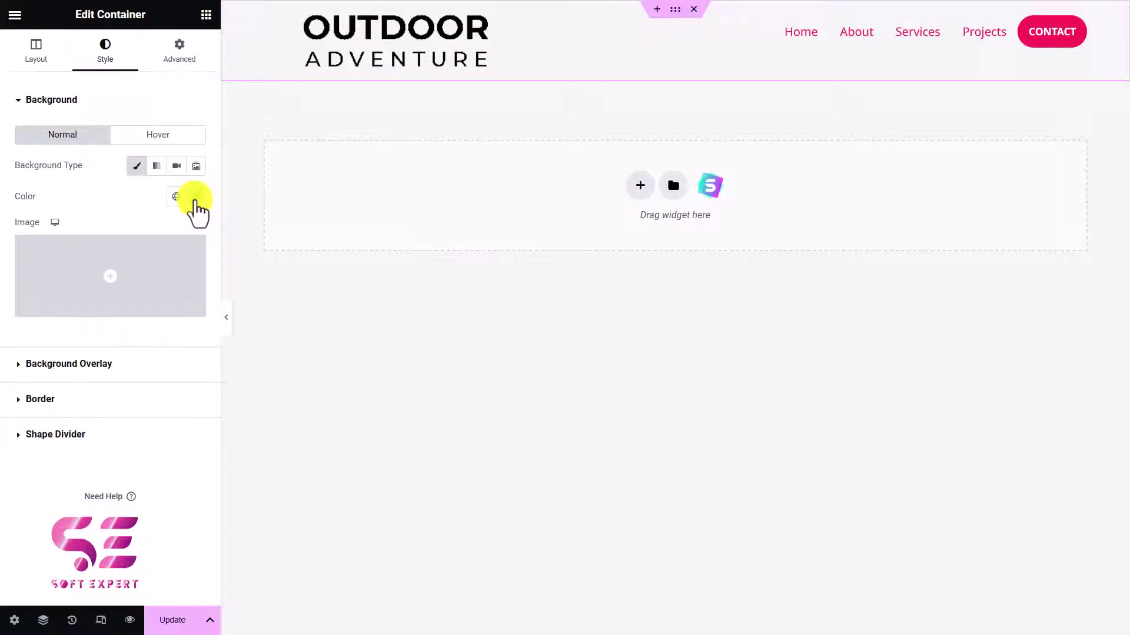
left_click(196, 198)
left_click(93, 202)
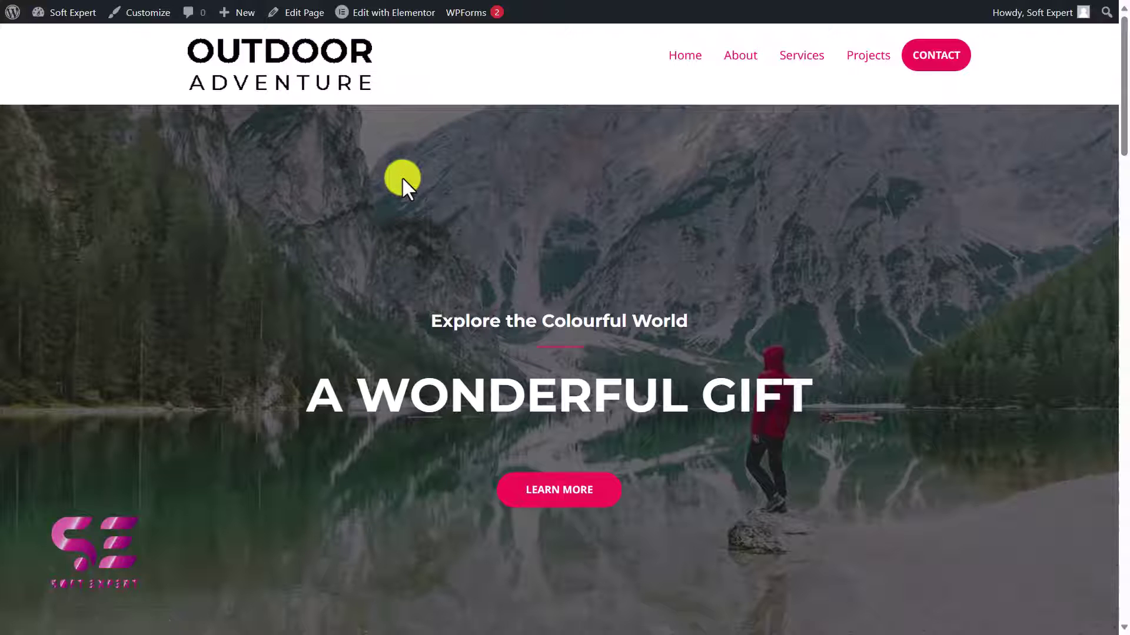
View the About page, which still shows the old header
left_click(739, 59)
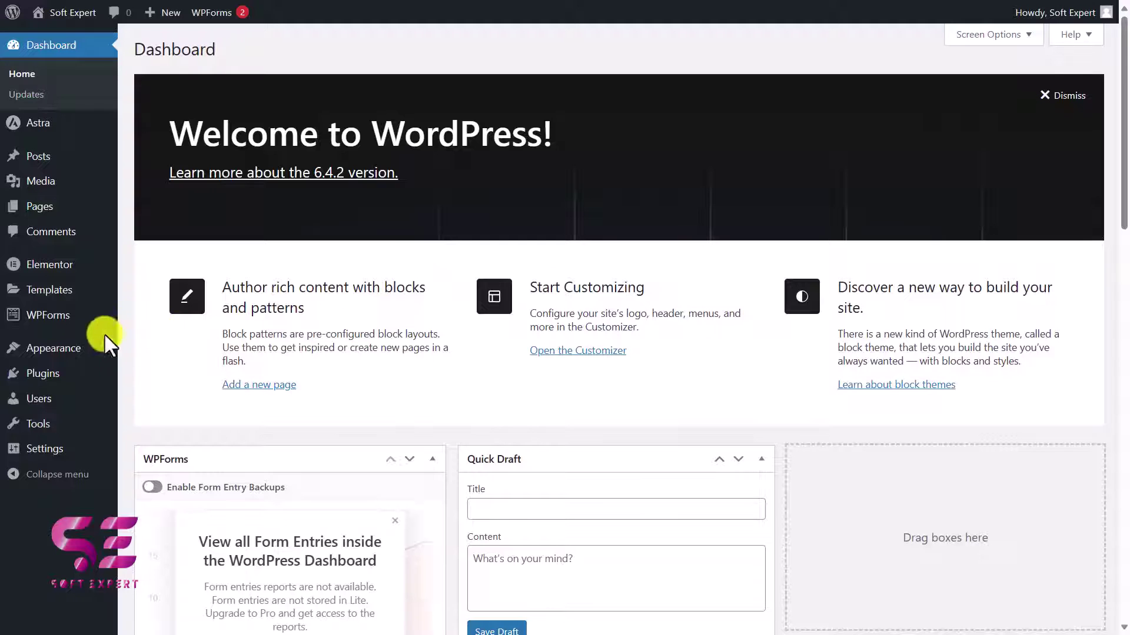
Start a new template titled 'About Header' with type Header
mouse_move(70, 352)
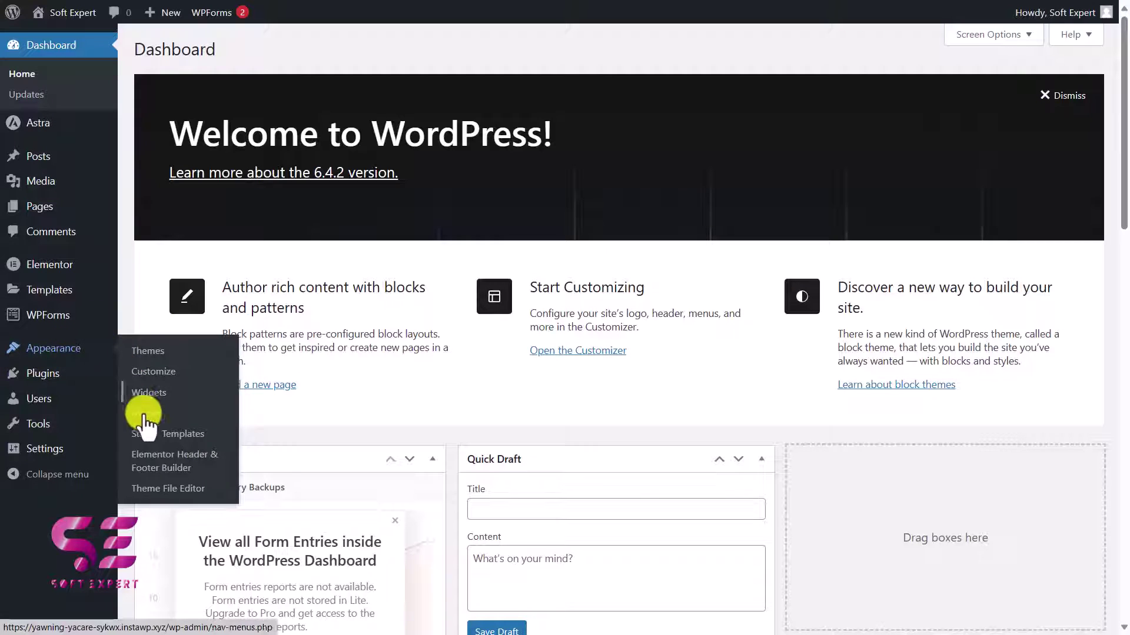
left_click(152, 465)
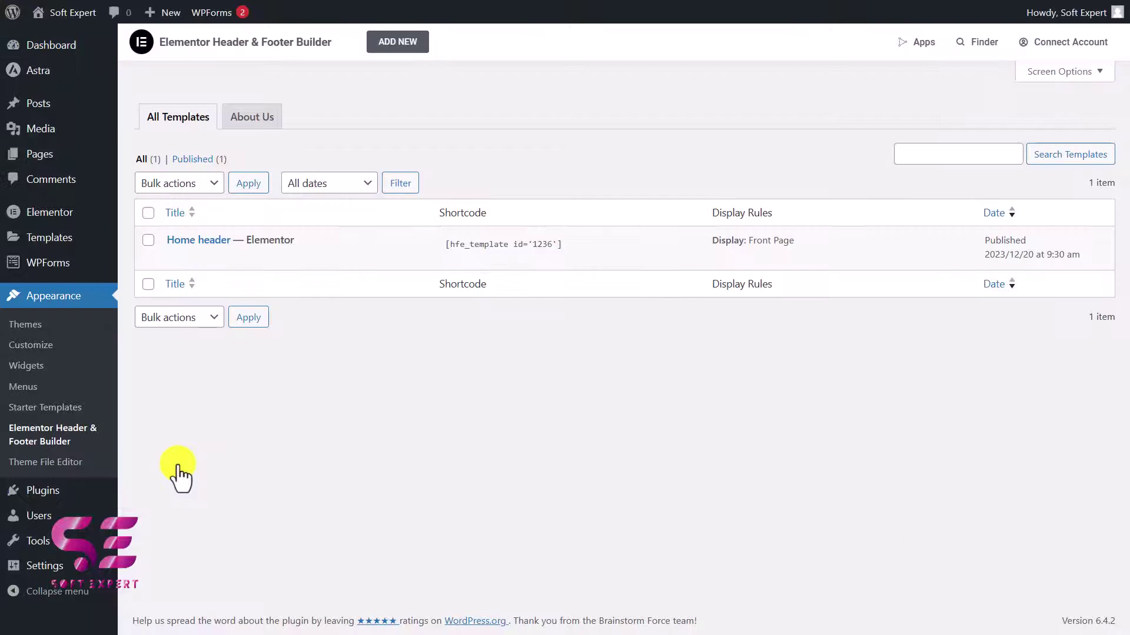
mouse_move(213, 261)
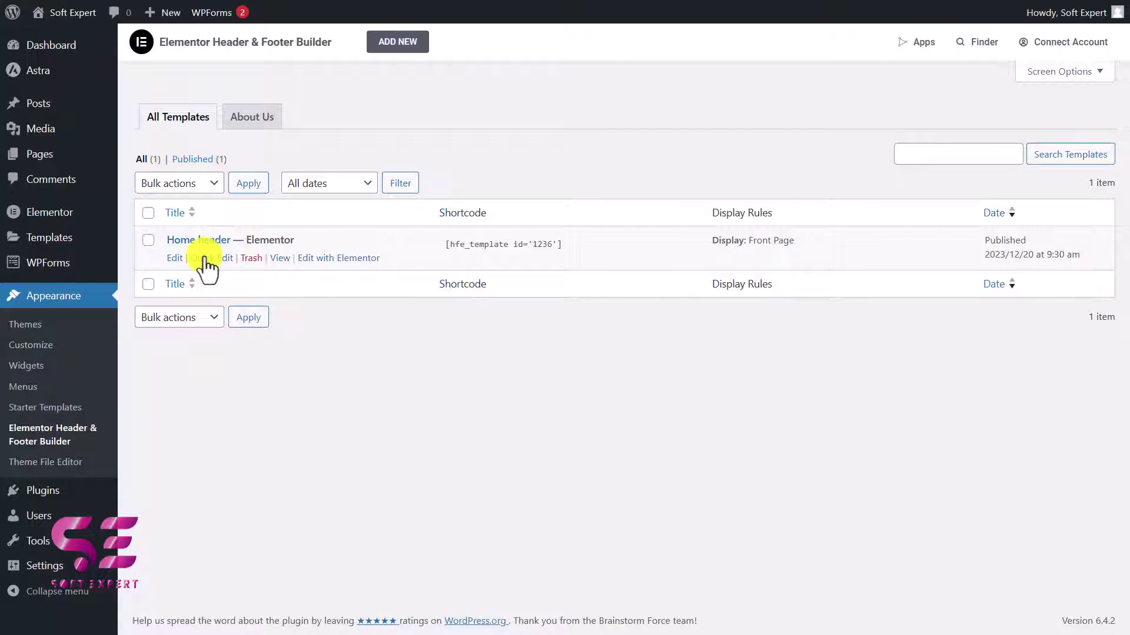
left_click(394, 42)
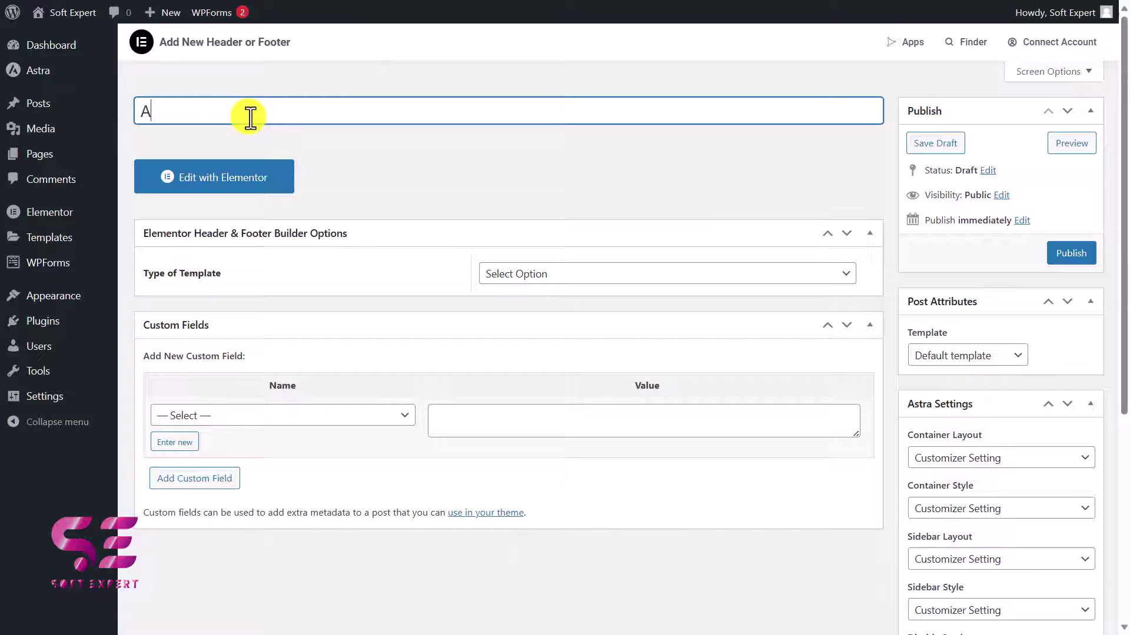
key("BackSpace")
key("BackSpace")
key("BackSpace")
type("ader")
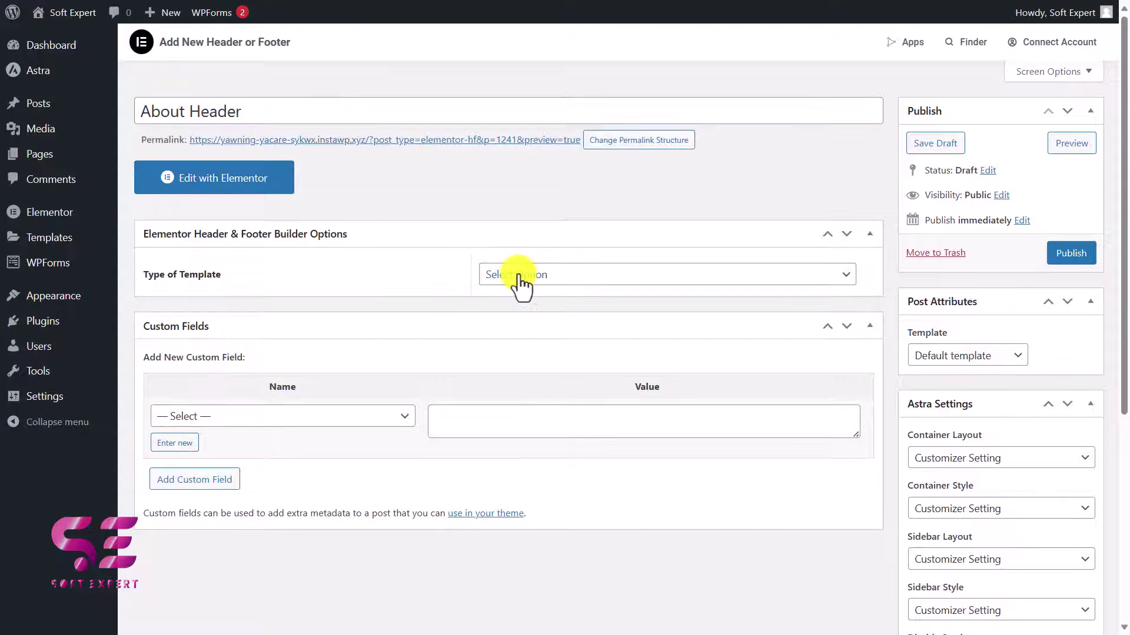
left_click(517, 274)
left_click(513, 307)
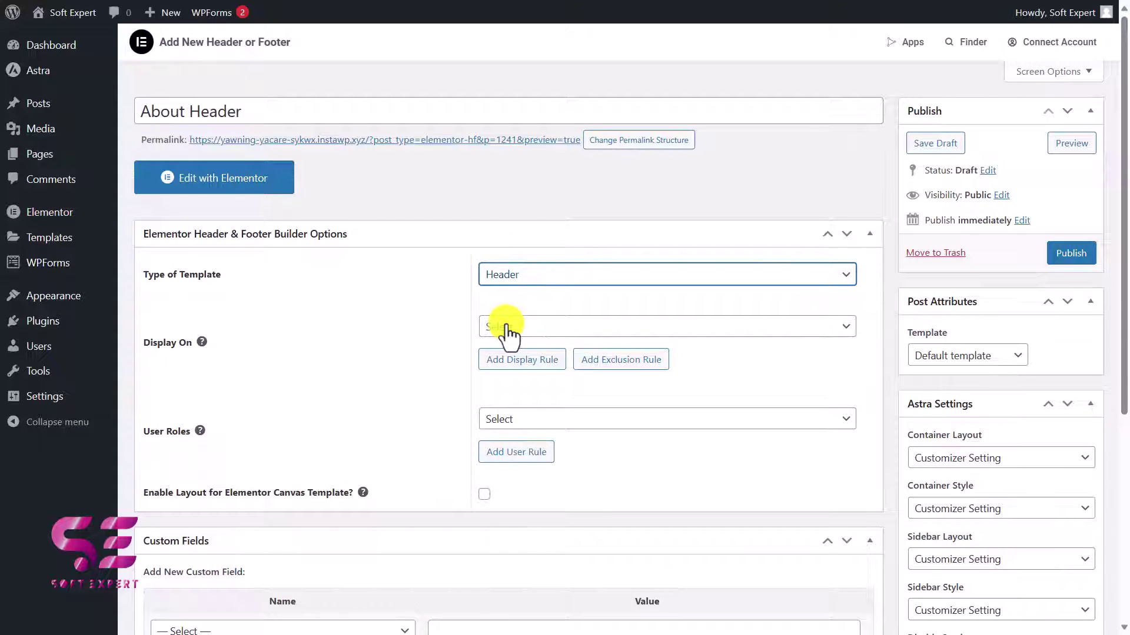
Display it only on the About page, publish it and open it in Elementor
left_click(504, 327)
scroll(529, 472, "down", 2)
scroll(528, 471, "down", 1)
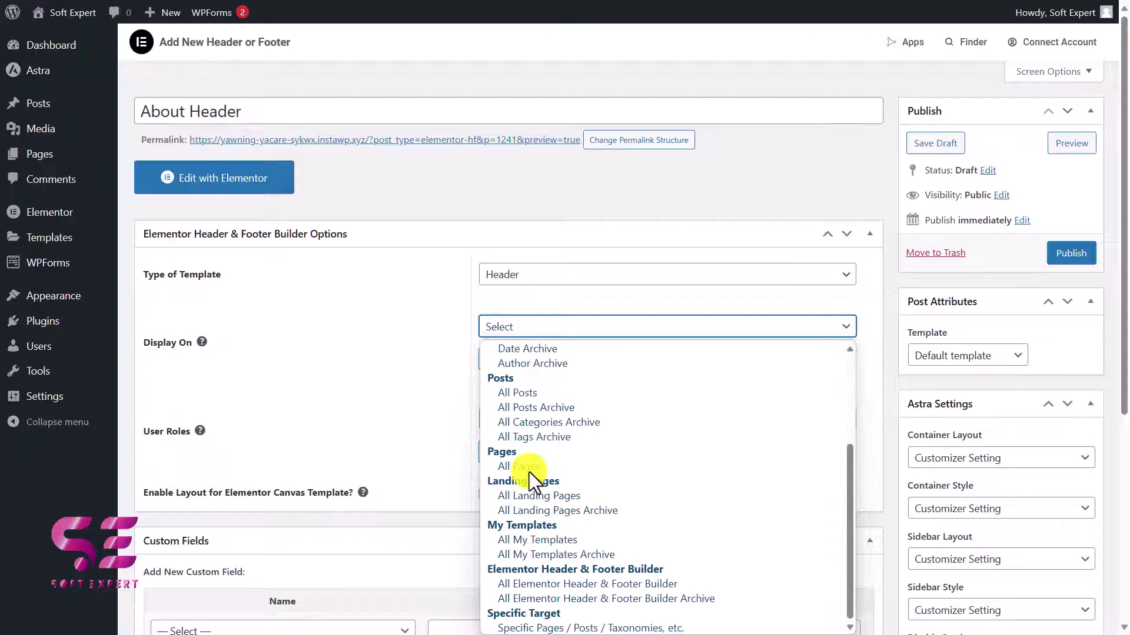
left_click(542, 628)
left_click(548, 369)
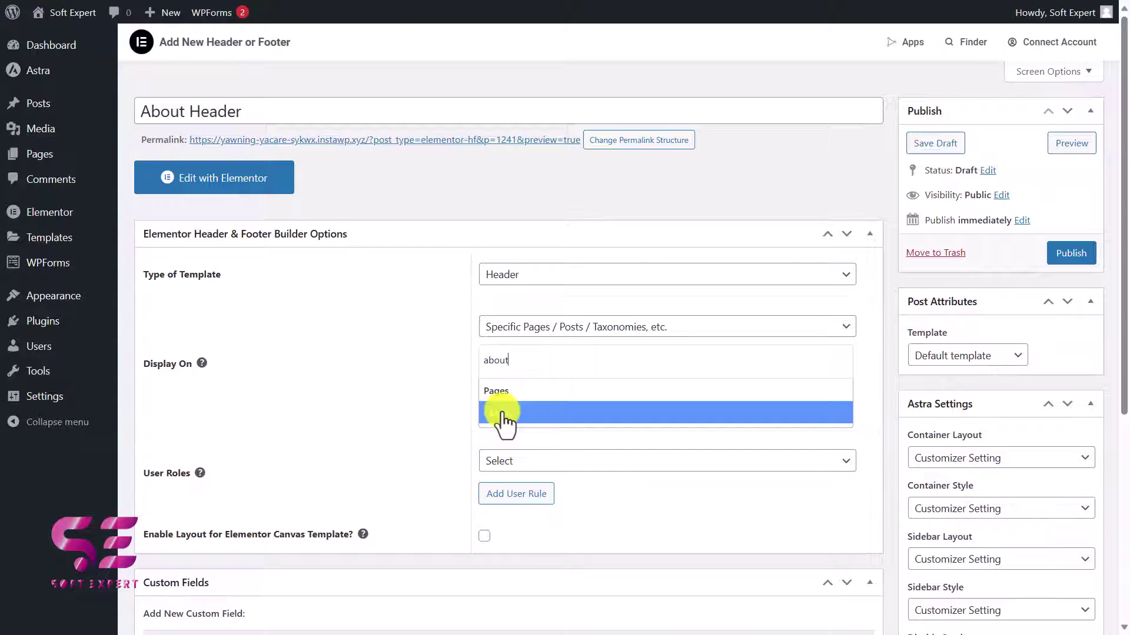
left_click(503, 411)
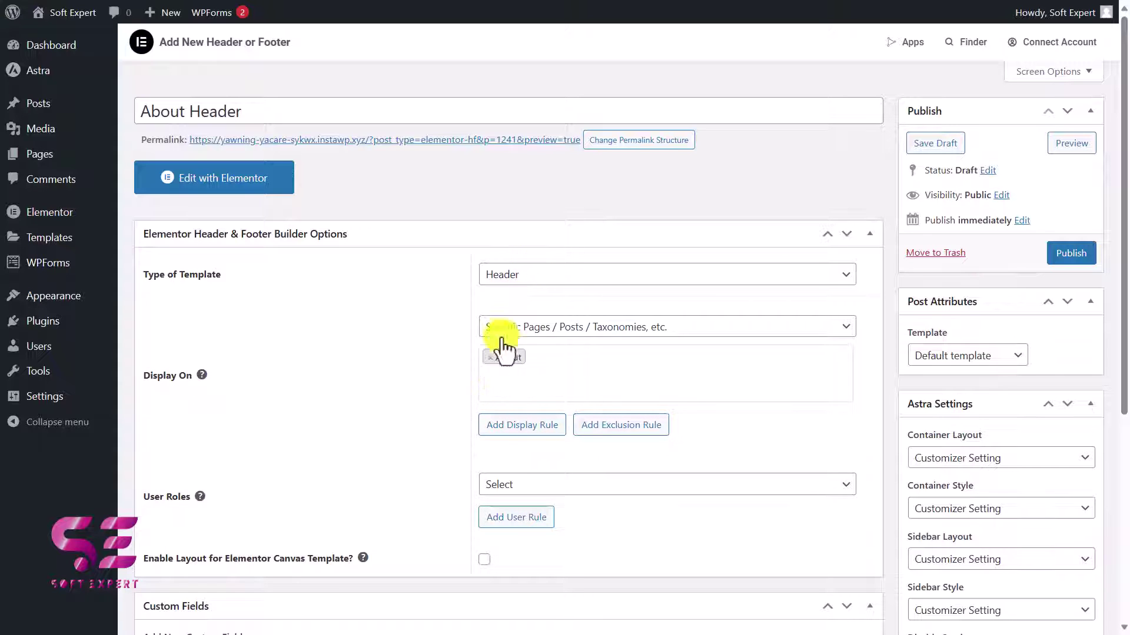
scroll(481, 455, "down", 1)
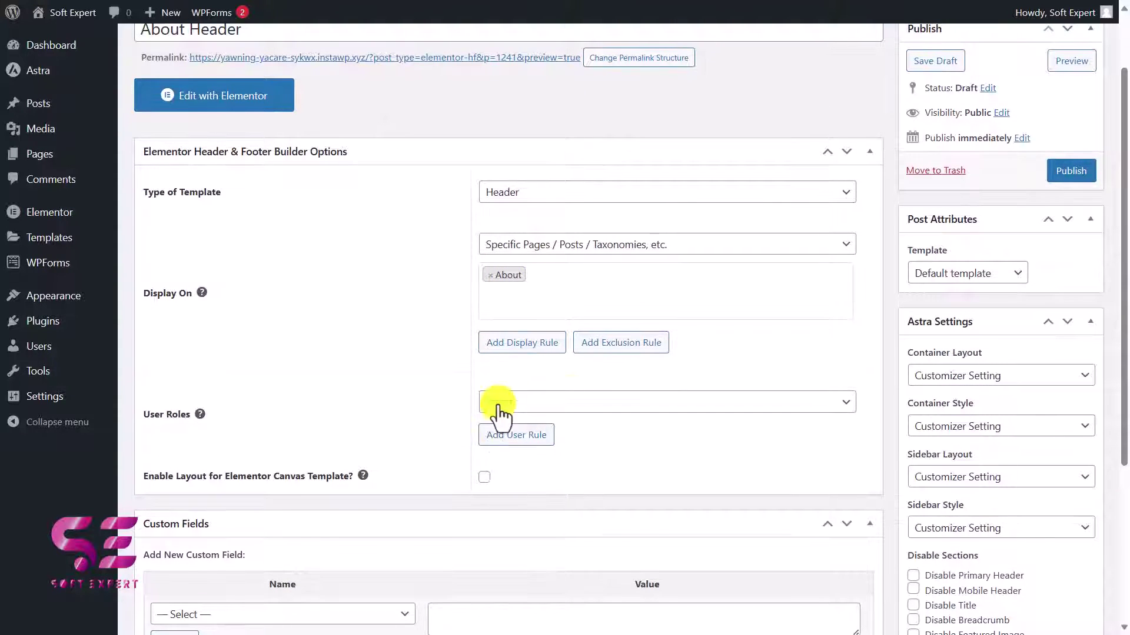
scroll(574, 404, "up", 1)
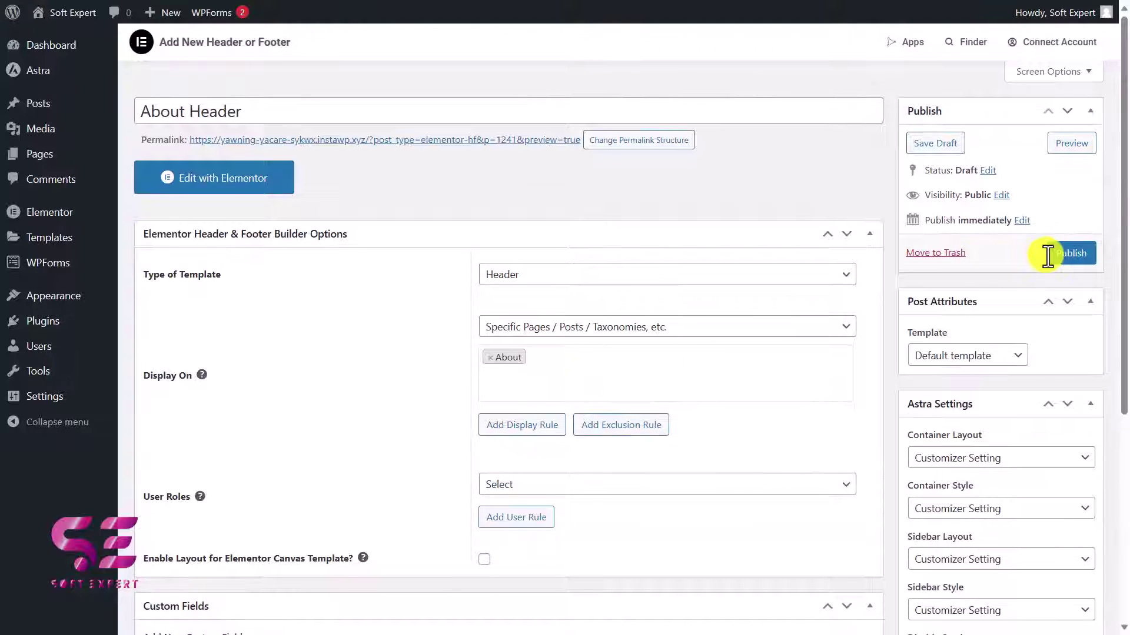
left_click(1048, 255)
left_click(235, 226)
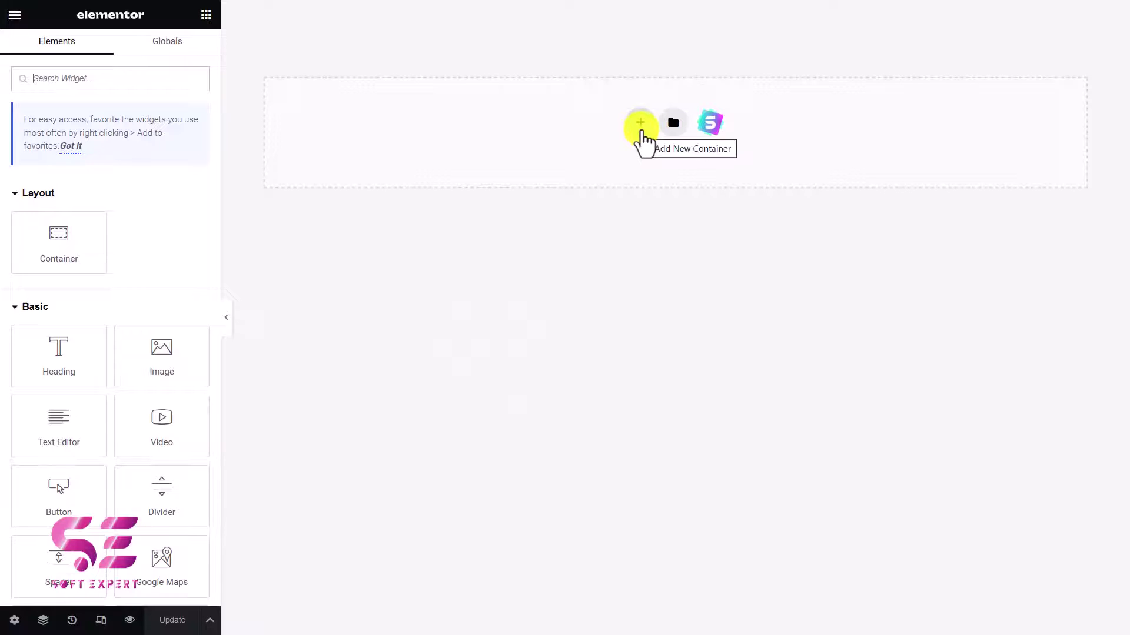
Add a two-column container and put the white-logo@2x image in its left column
left_click(641, 126)
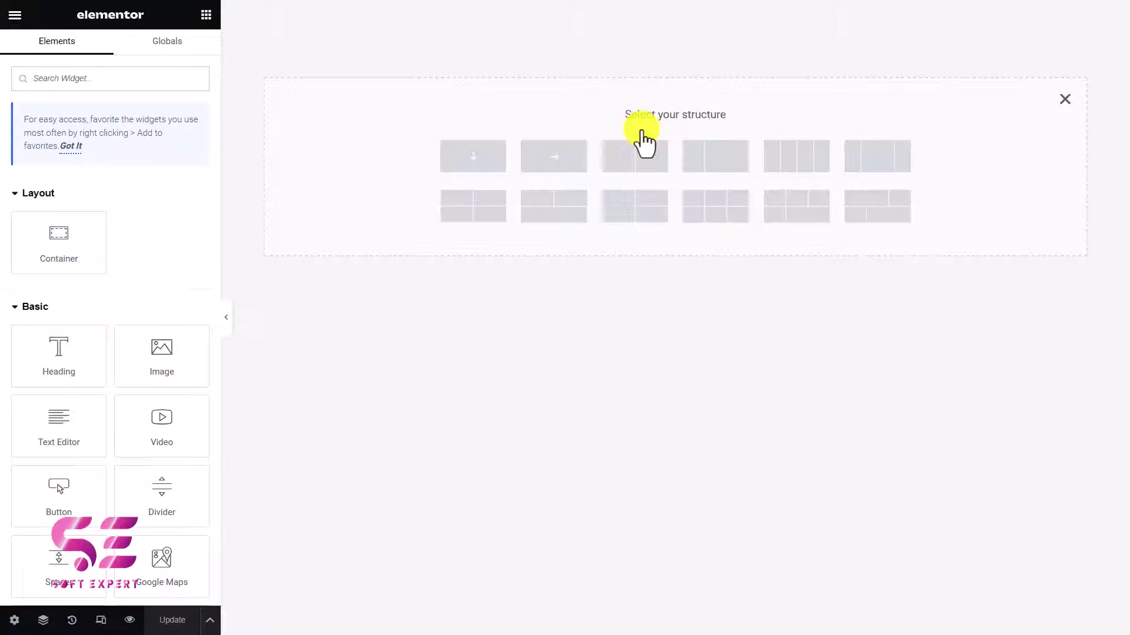
left_click(716, 156)
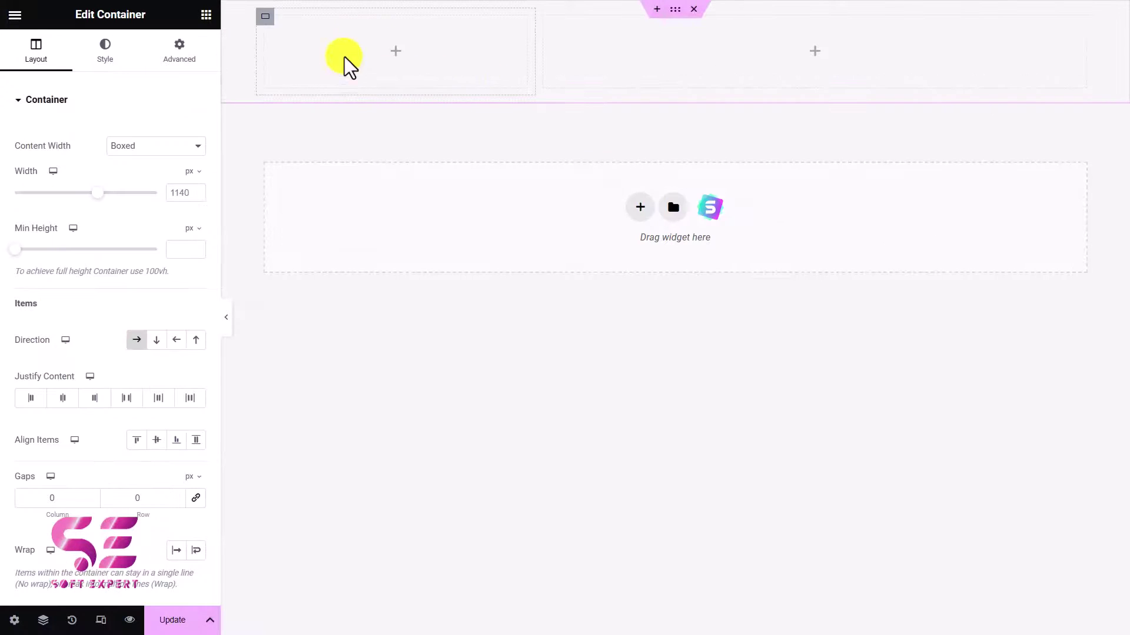
left_click(205, 14)
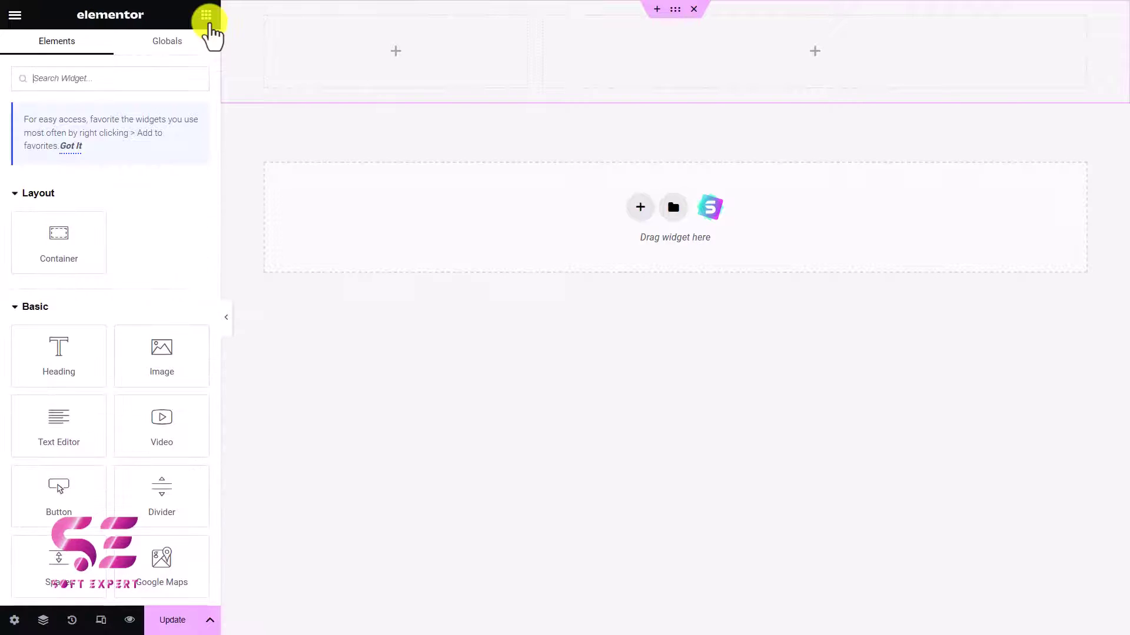
left_click_drag(156, 353, 305, 81)
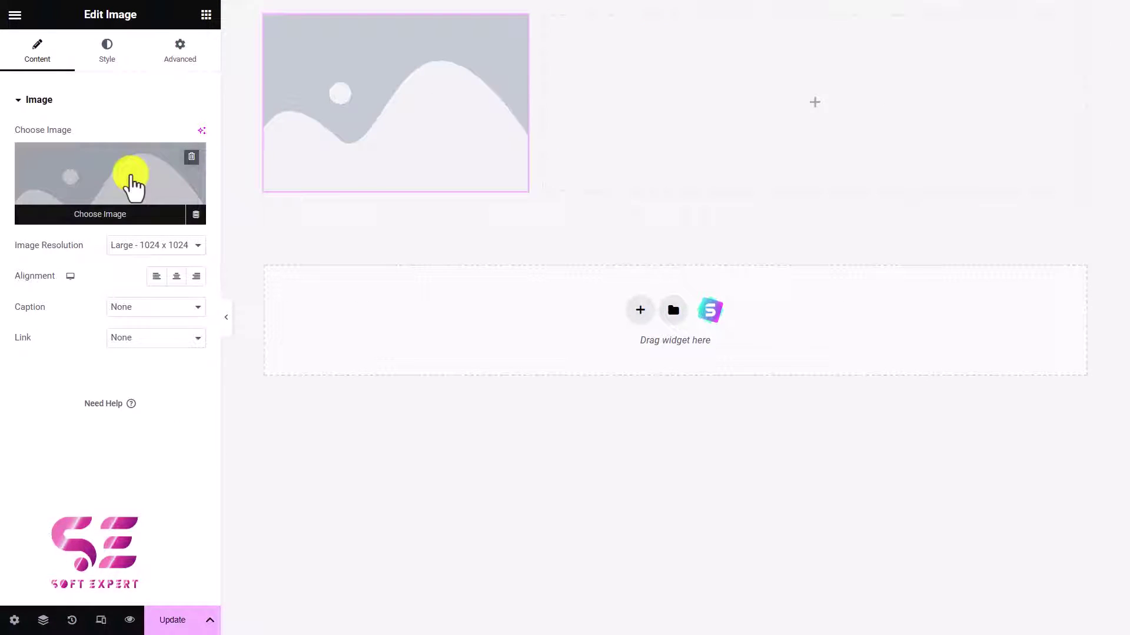
left_click(132, 186)
scroll(341, 298, "down", 2)
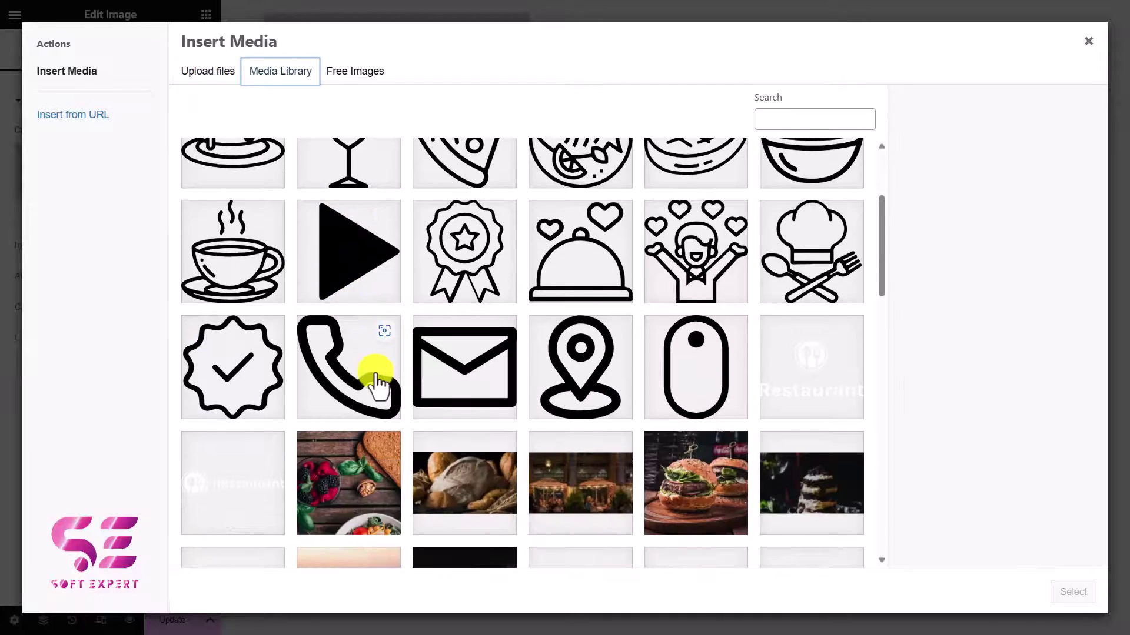
scroll(373, 378, "down", 10)
left_click(455, 398)
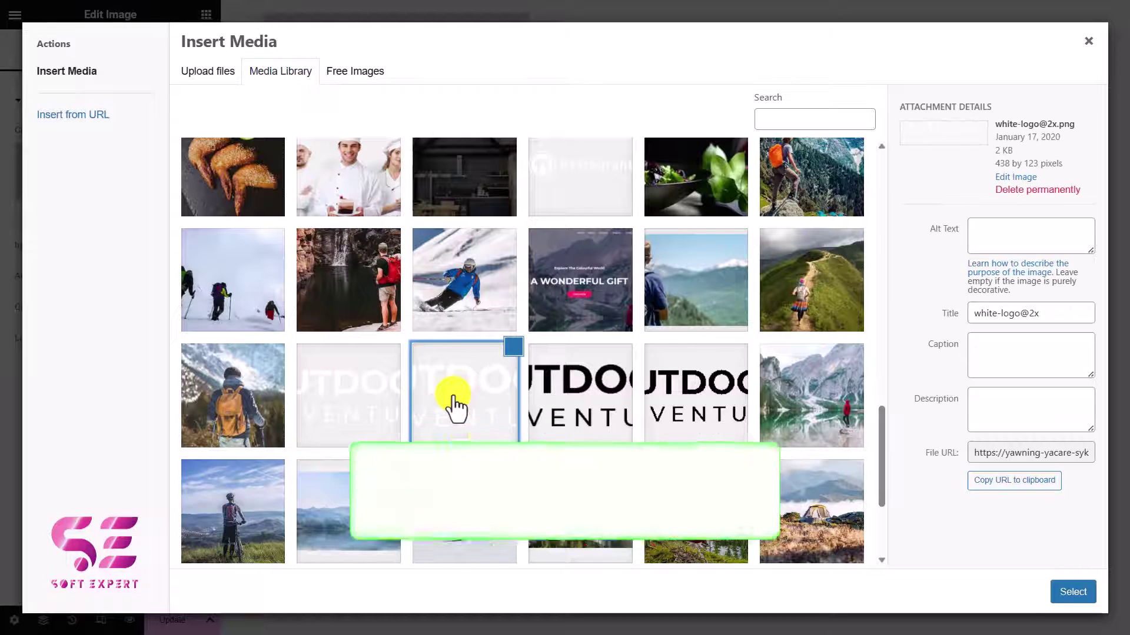
left_click(1074, 592)
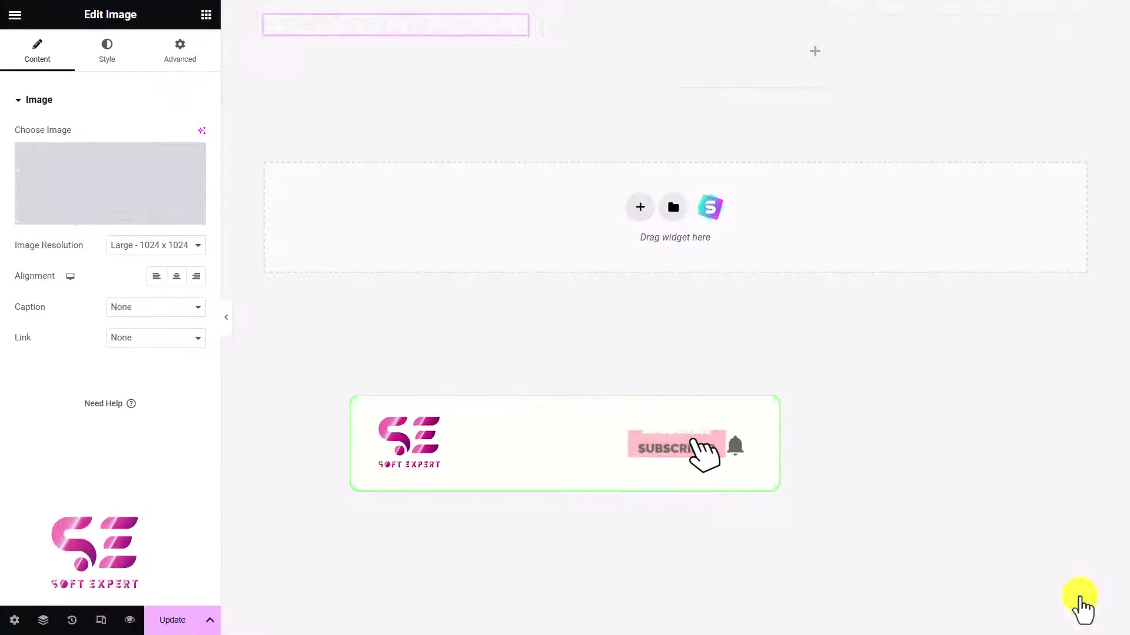
Set the logo's width to 45% and align it left
left_click(127, 52)
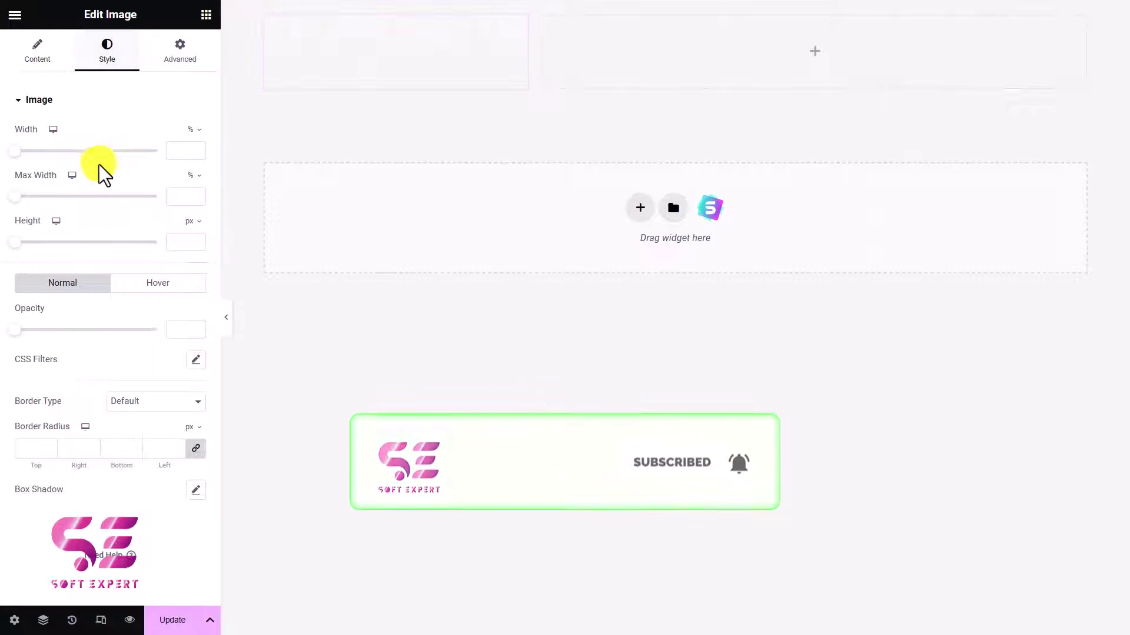
left_click_drag(18, 147, 81, 154)
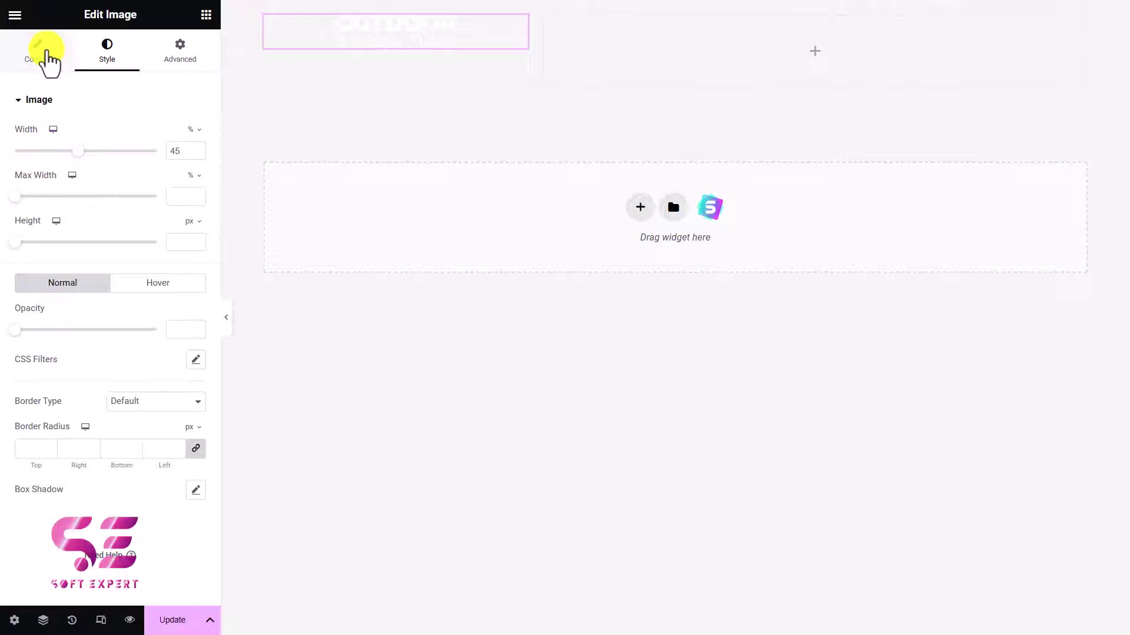
left_click(45, 58)
left_click(155, 276)
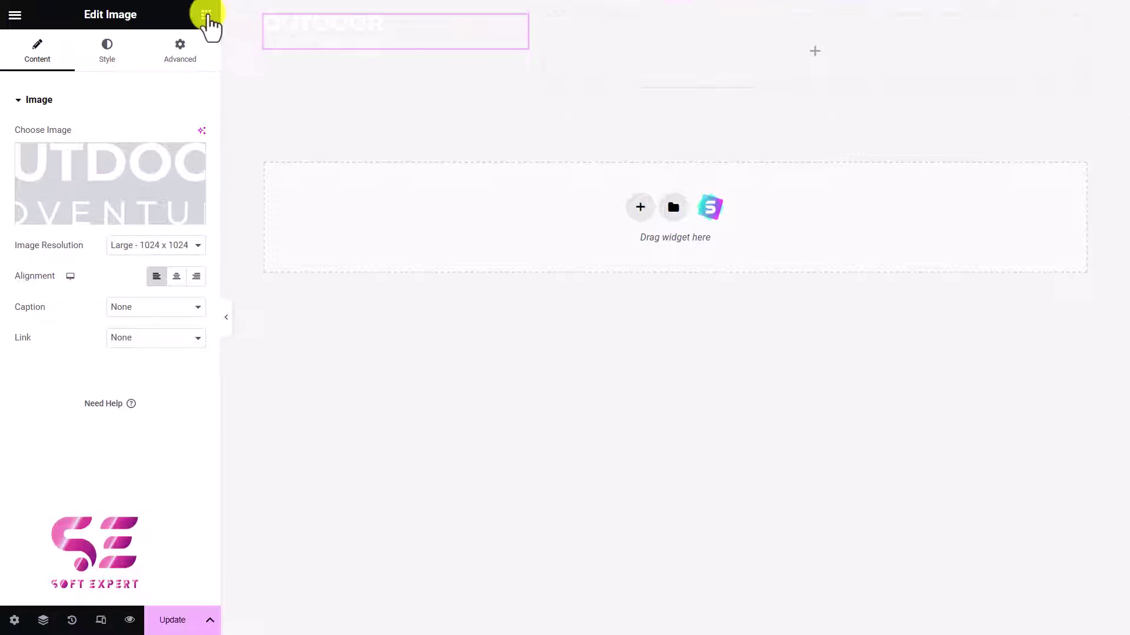
Add a Navigation Menu widget to the header's right column and choose the site menu
left_click(206, 15)
type("menu")
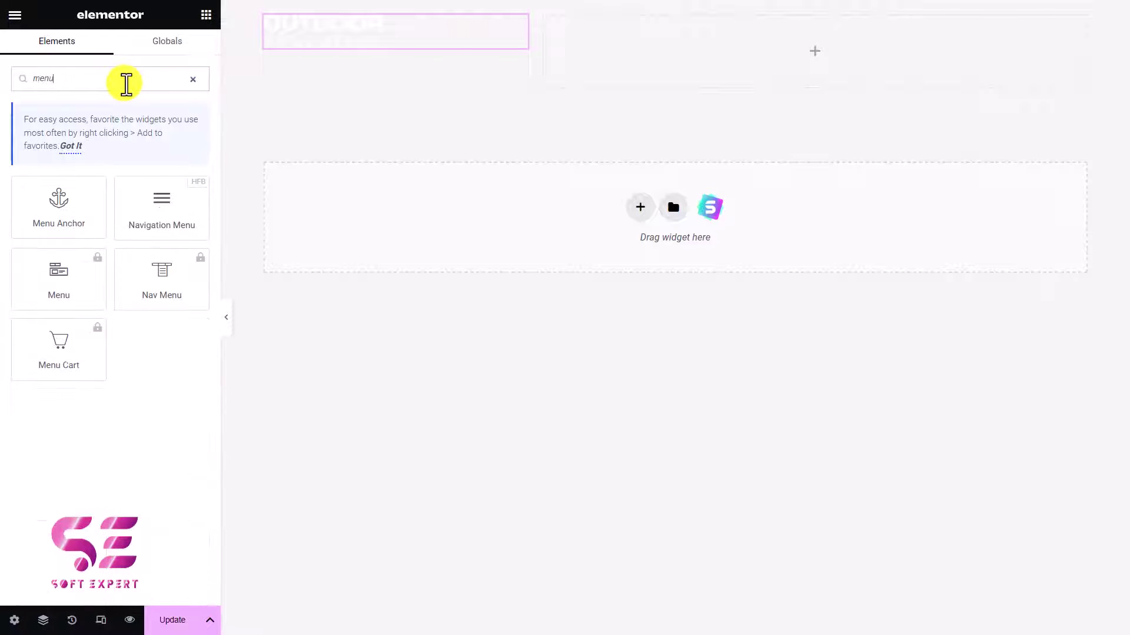
left_click(150, 135)
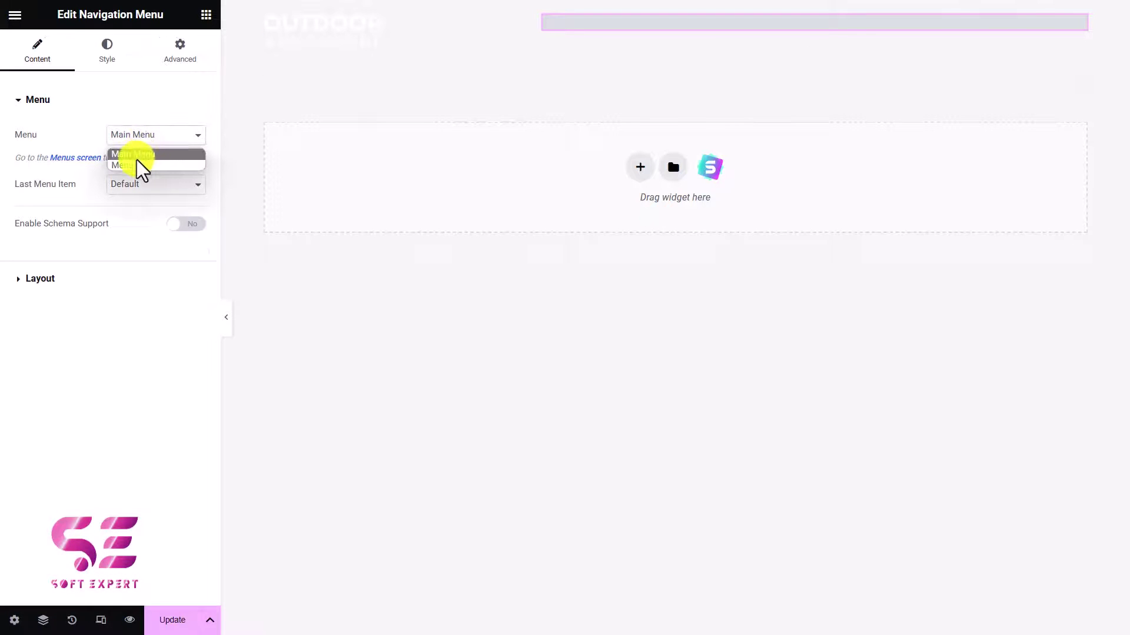
left_click(135, 166)
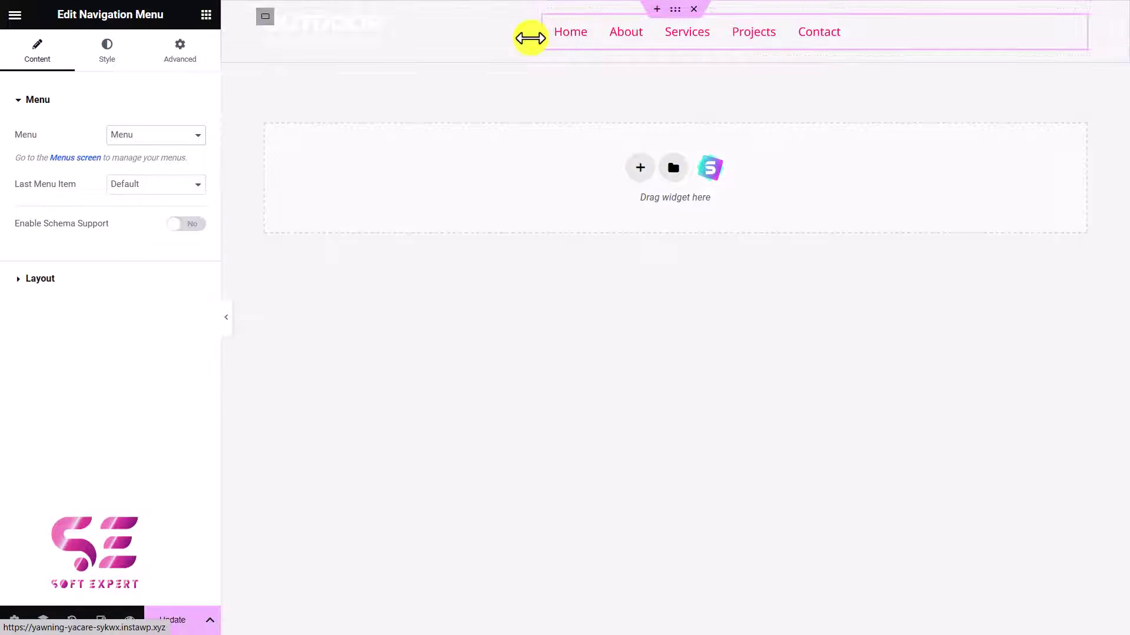
Color the menu links green Accent, with red Theme Color 1 for hover and active links
left_click(104, 59)
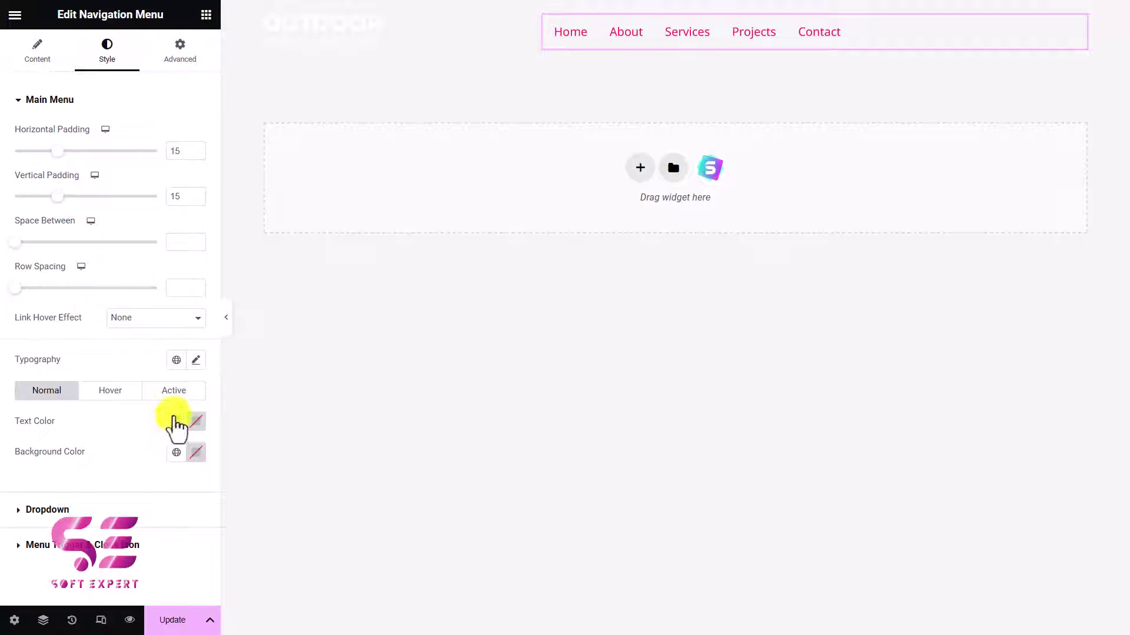
left_click(176, 421)
scroll(118, 371, "down", 1)
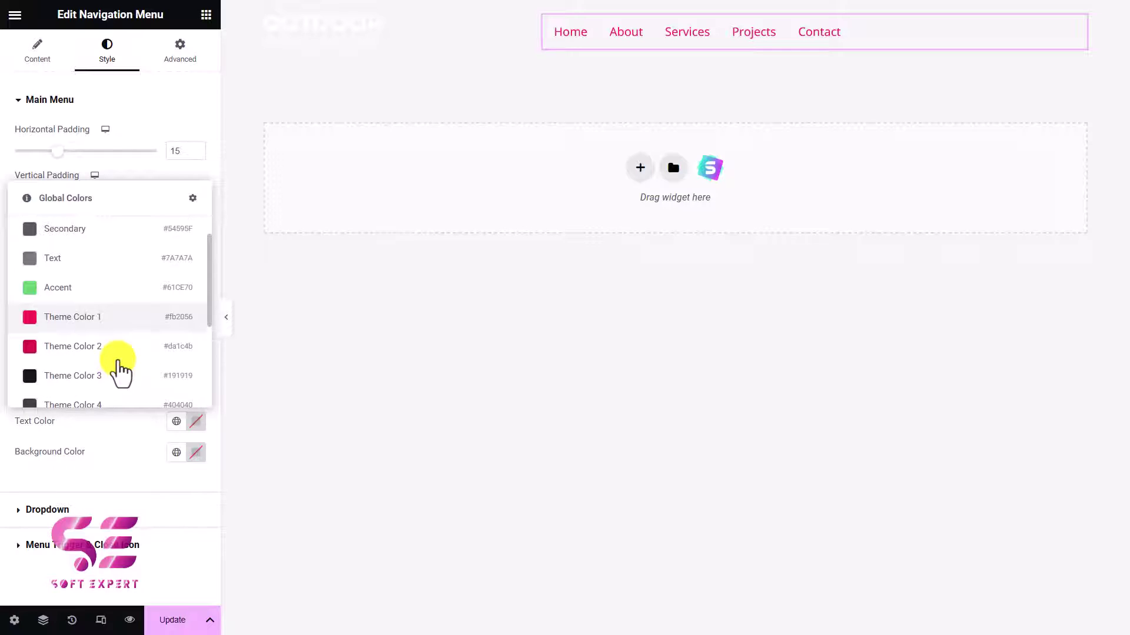
left_click(74, 296)
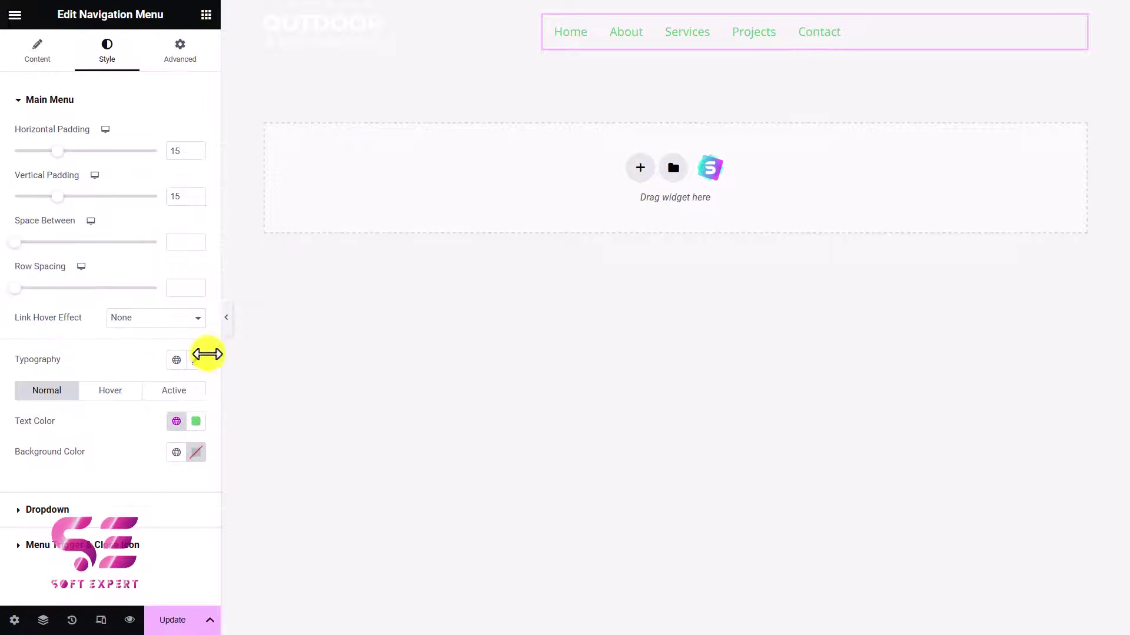
left_click(116, 397)
left_click(175, 421)
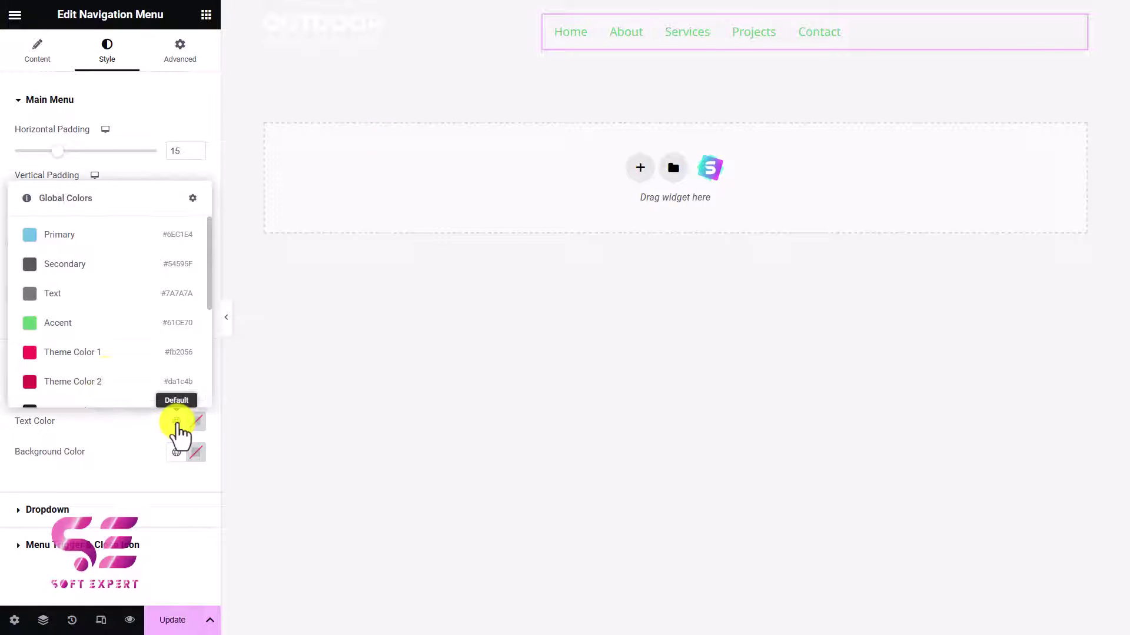
left_click(88, 365)
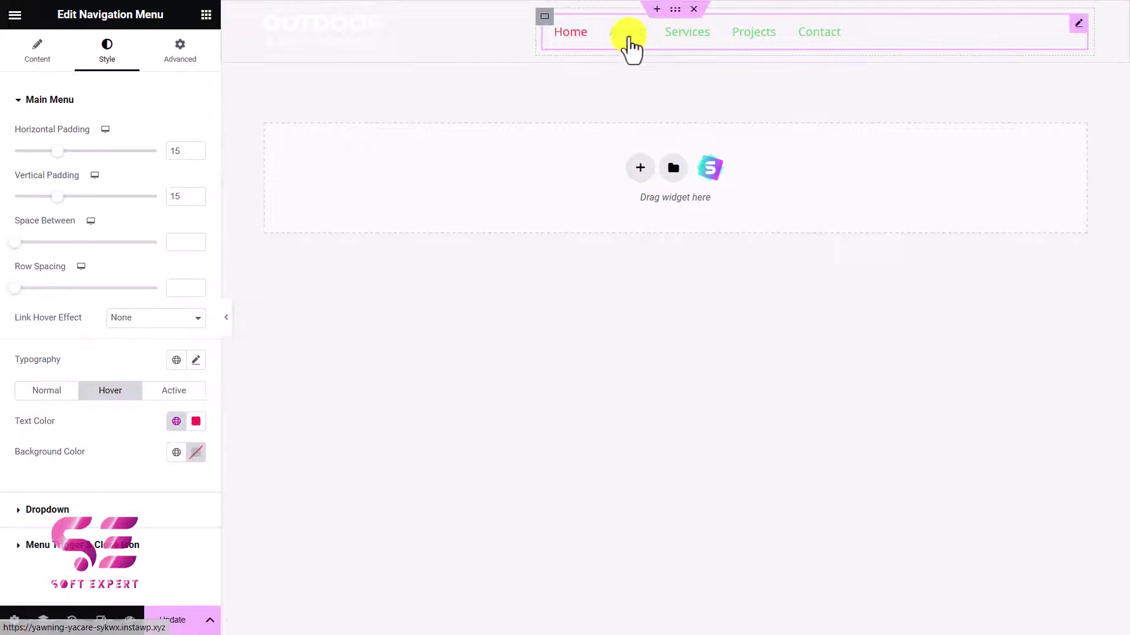
left_click(170, 392)
left_click(176, 421)
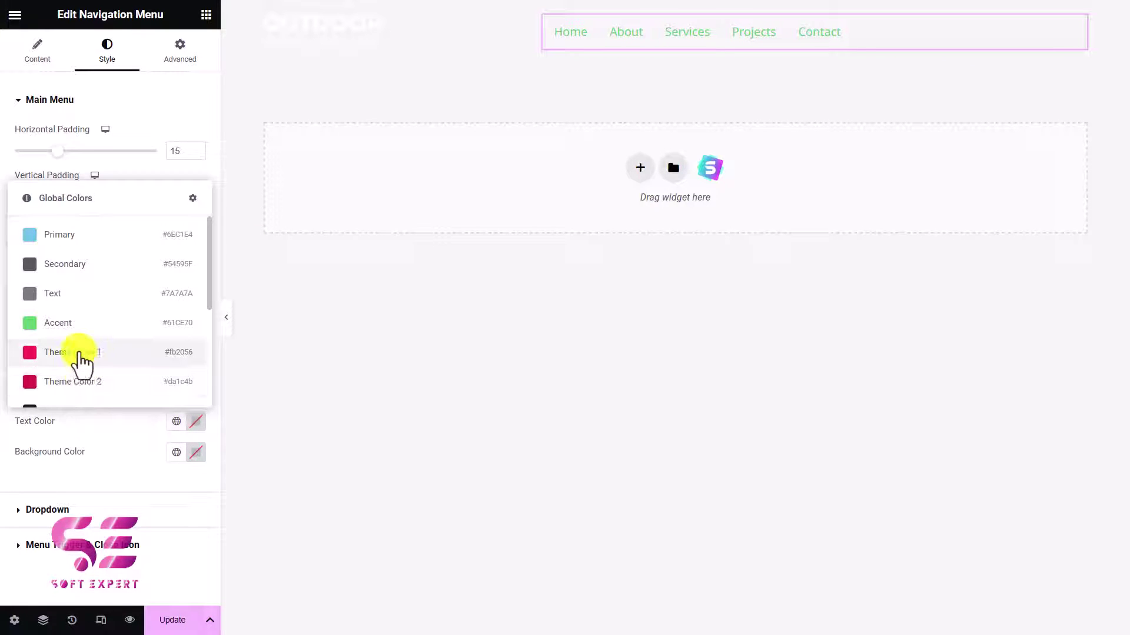
left_click(79, 355)
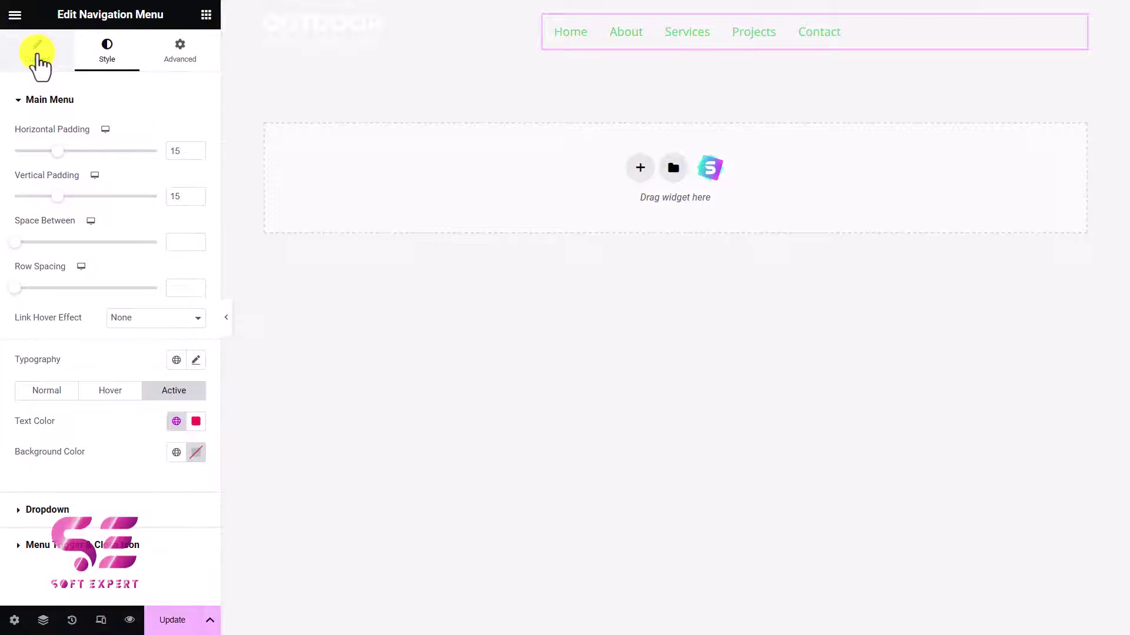
left_click(38, 59)
Set the menu alignment to right and add a one-column container beneath the logo-and-menu row
left_click(40, 278)
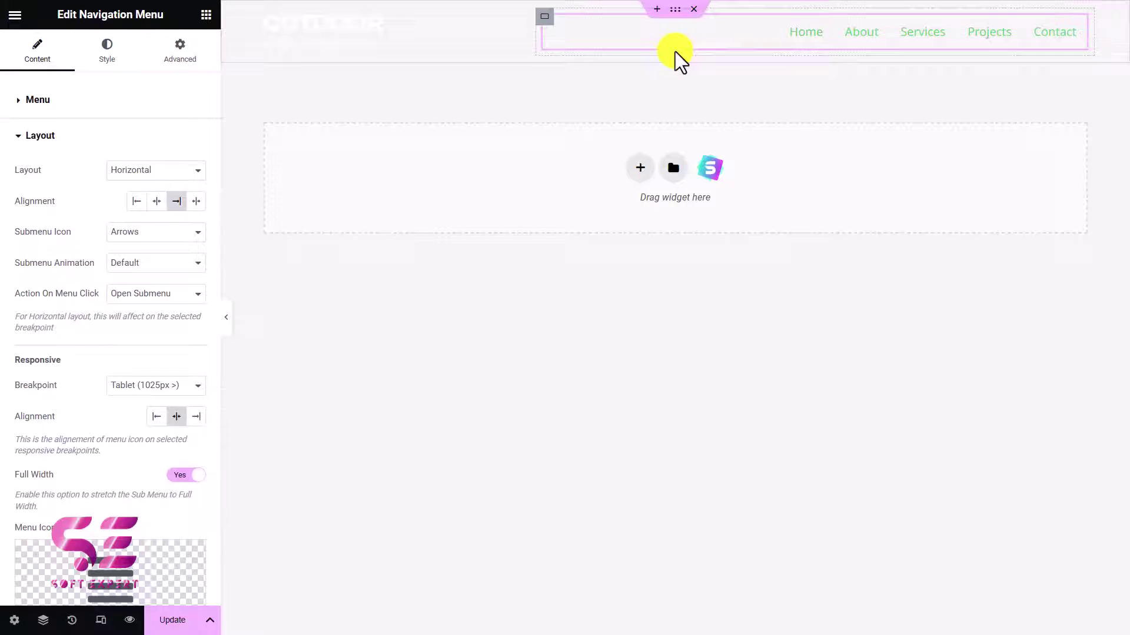
left_click(640, 169)
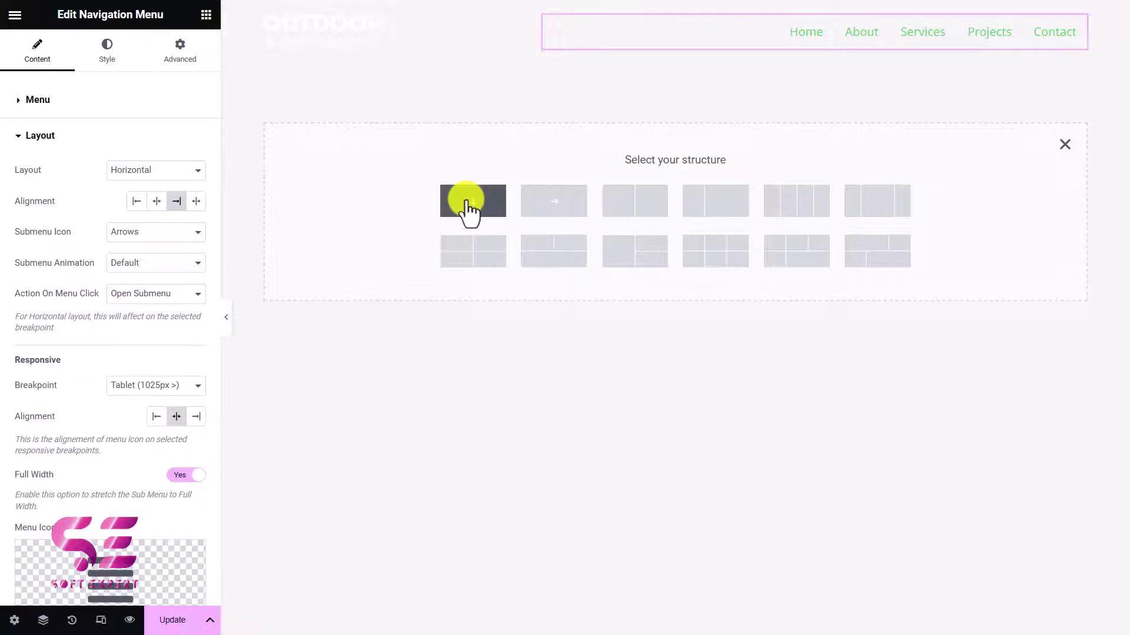
left_click(471, 203)
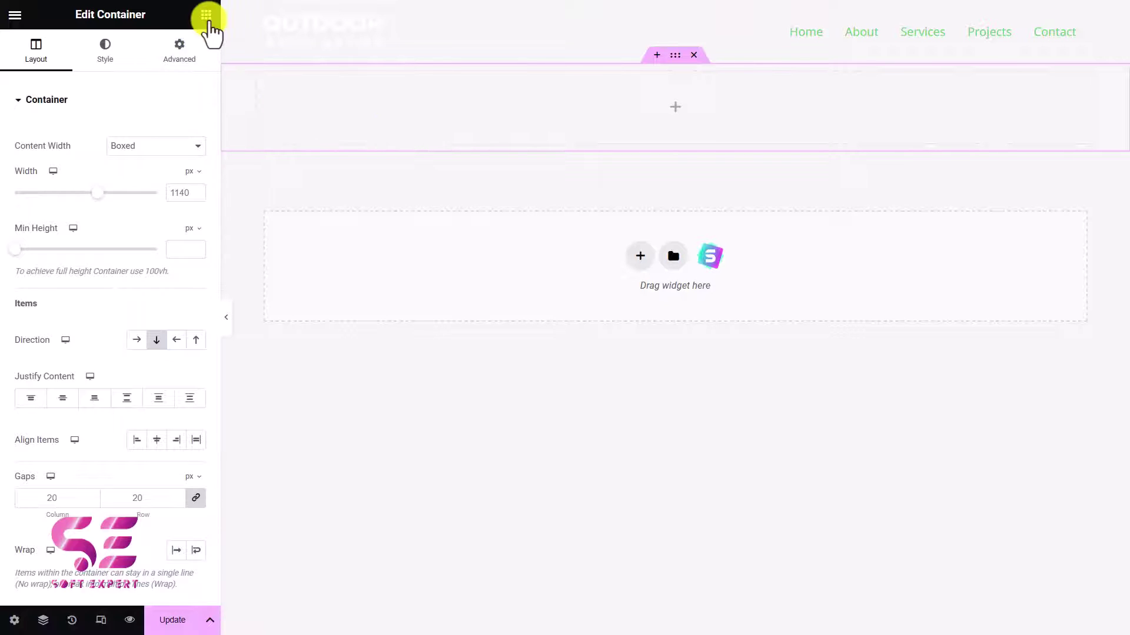
left_click(206, 15)
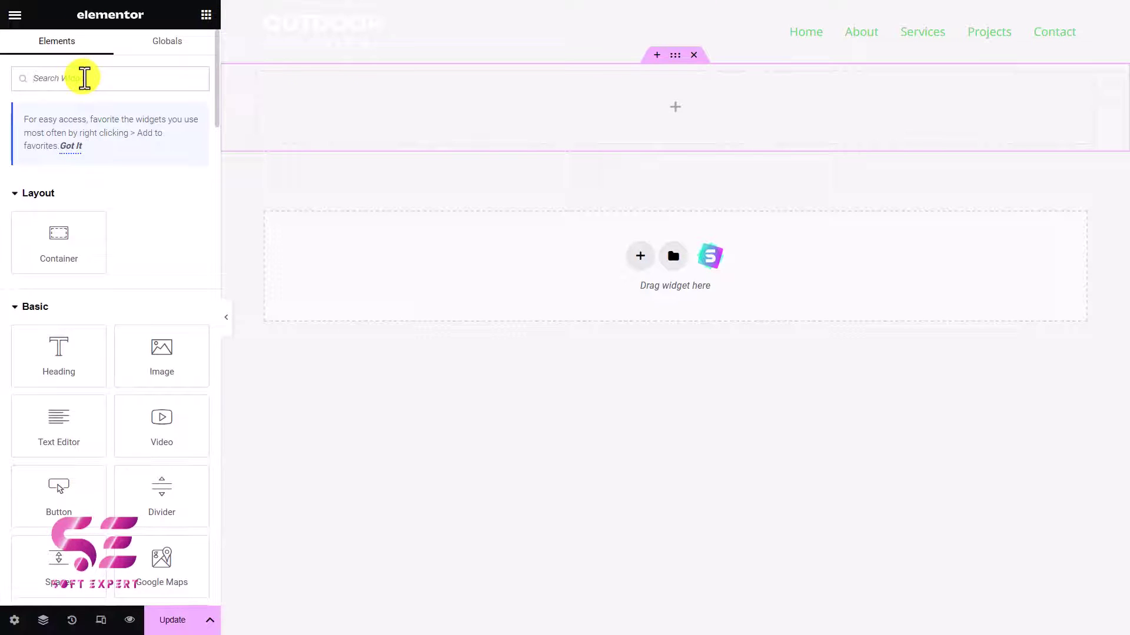
Drag an Icon List into the new container and delete its second and third items
type("list")
left_click_drag(55, 184, 269, 118)
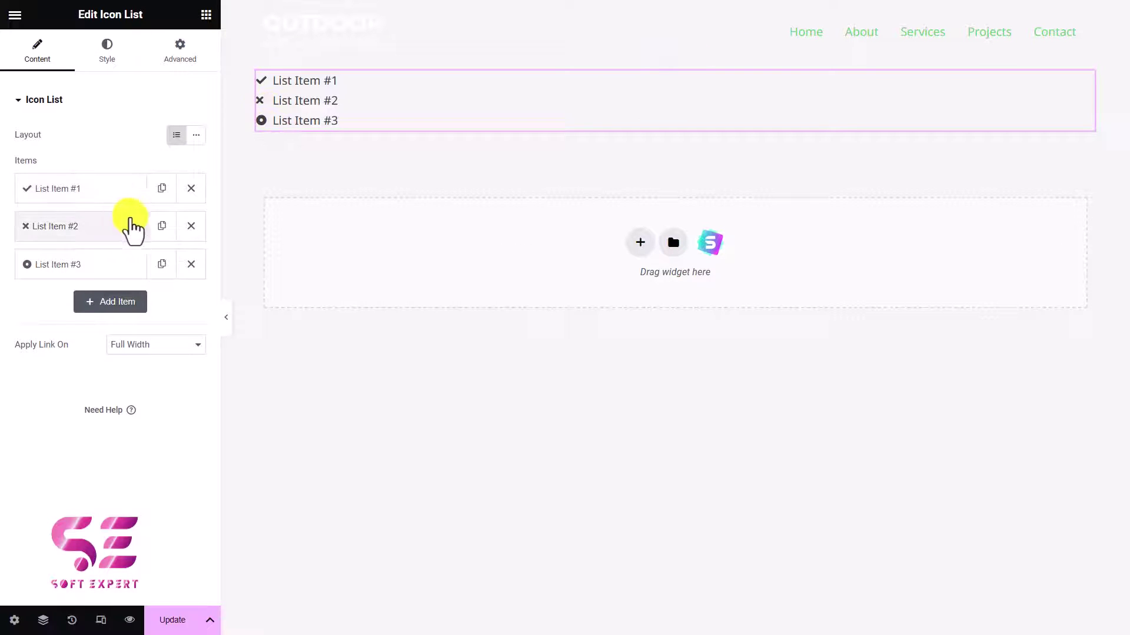
left_click(191, 226)
left_click(191, 225)
left_click(129, 196)
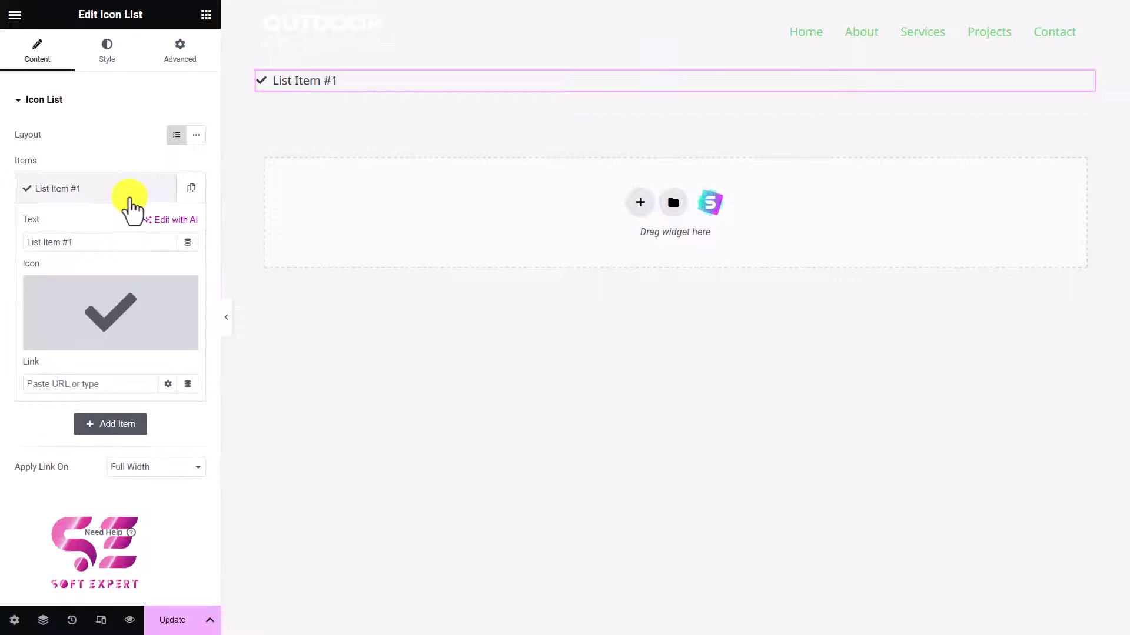
Give the remaining list item a solid phone icon and select its placeholder text
left_click(112, 338)
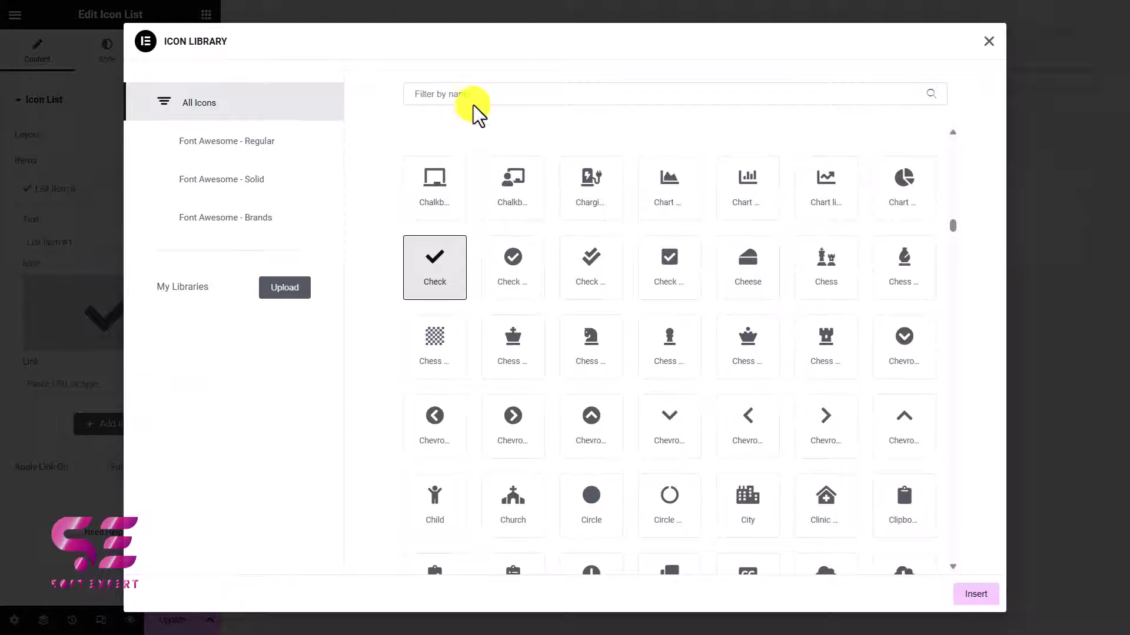
left_click(479, 93)
type("pho")
left_click(515, 269)
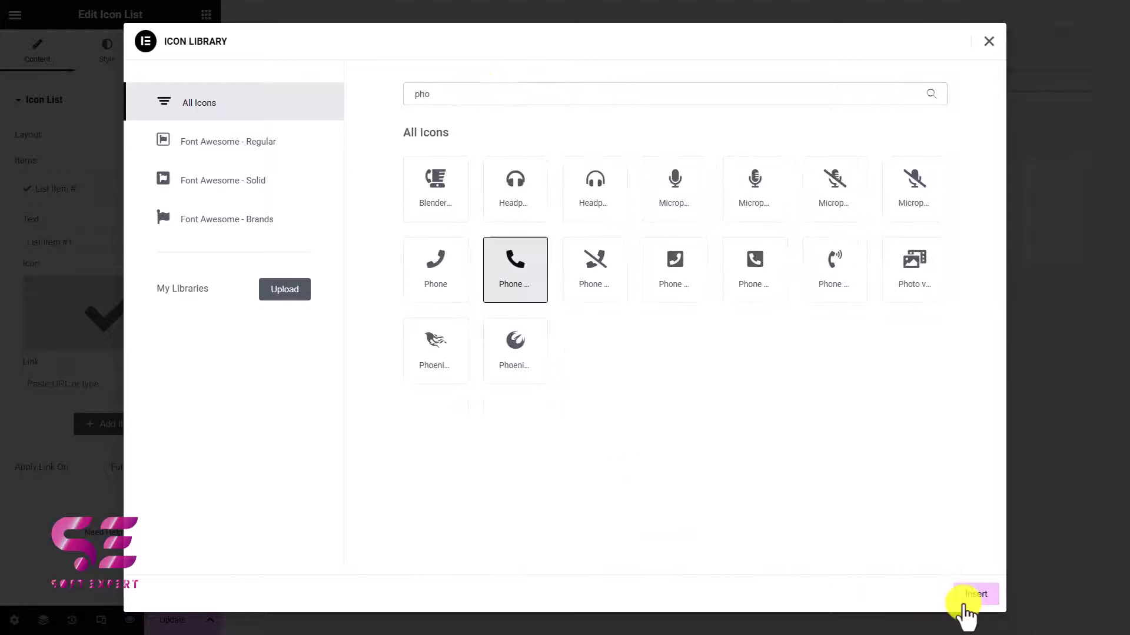
left_click(965, 606)
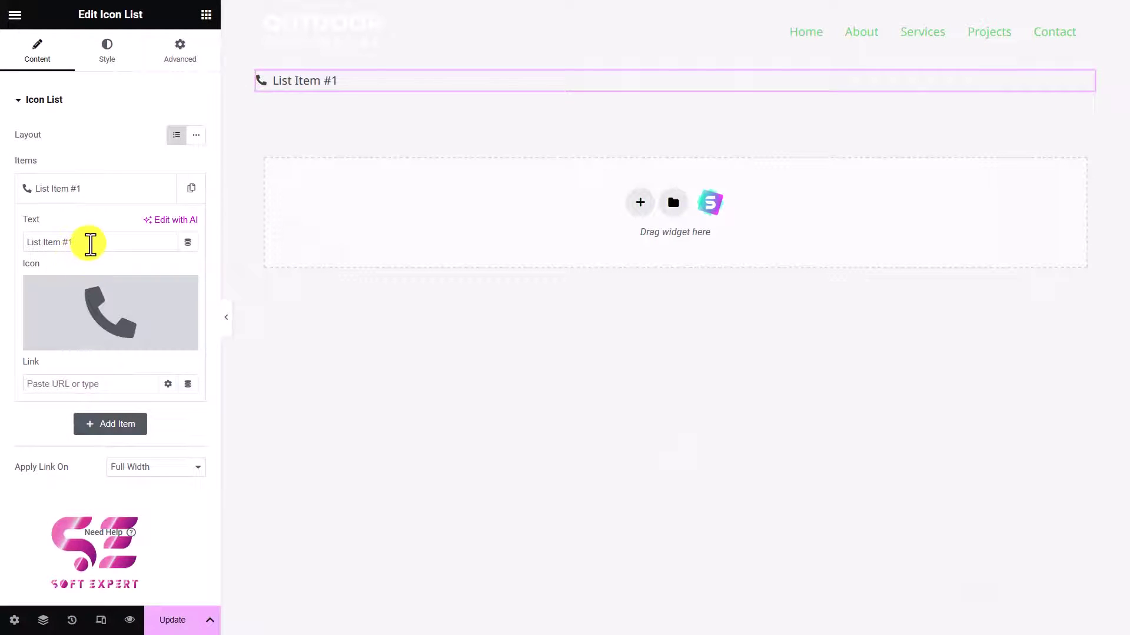
left_click_drag(90, 243, 18, 259)
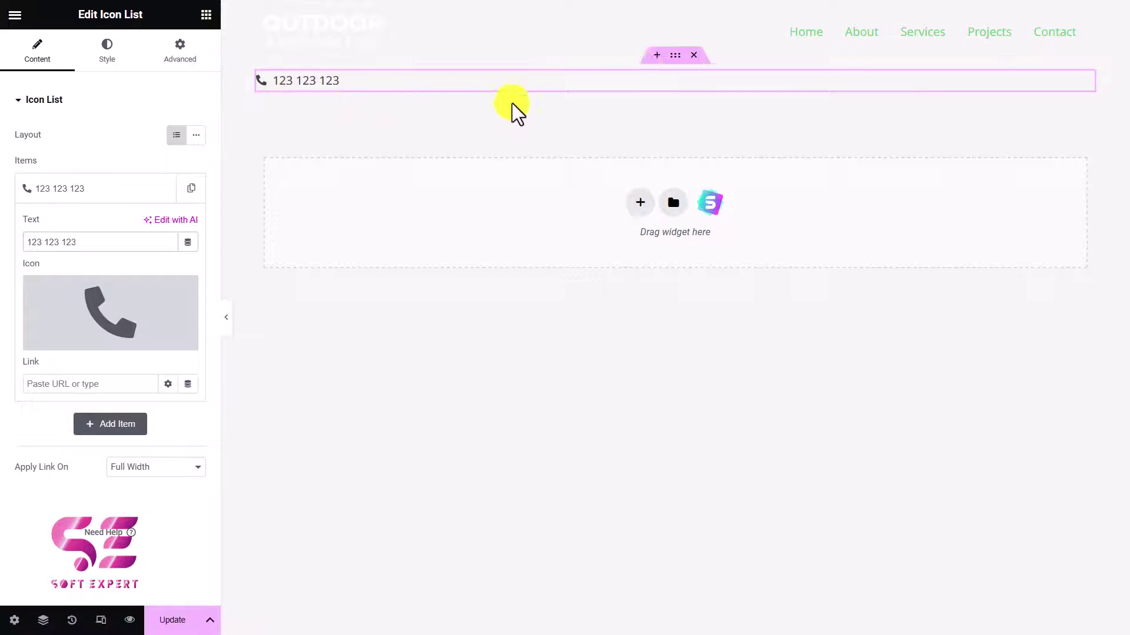
Move the 123 123 123 phone row to the top in Navigator, update the header, and view the About page
right_click(674, 58)
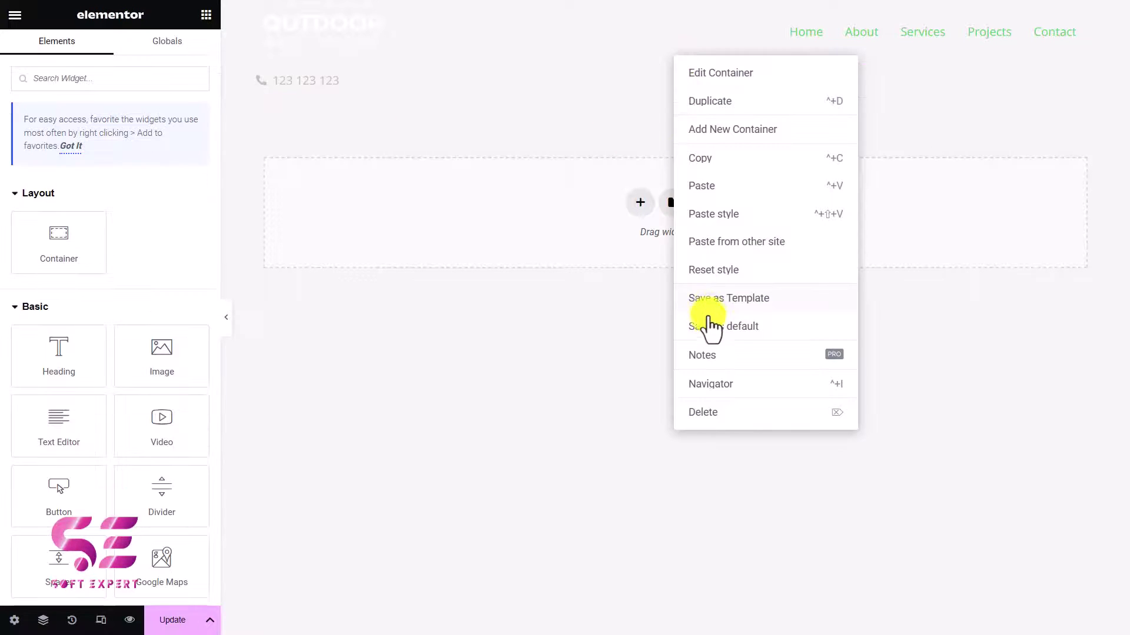
left_click(704, 383)
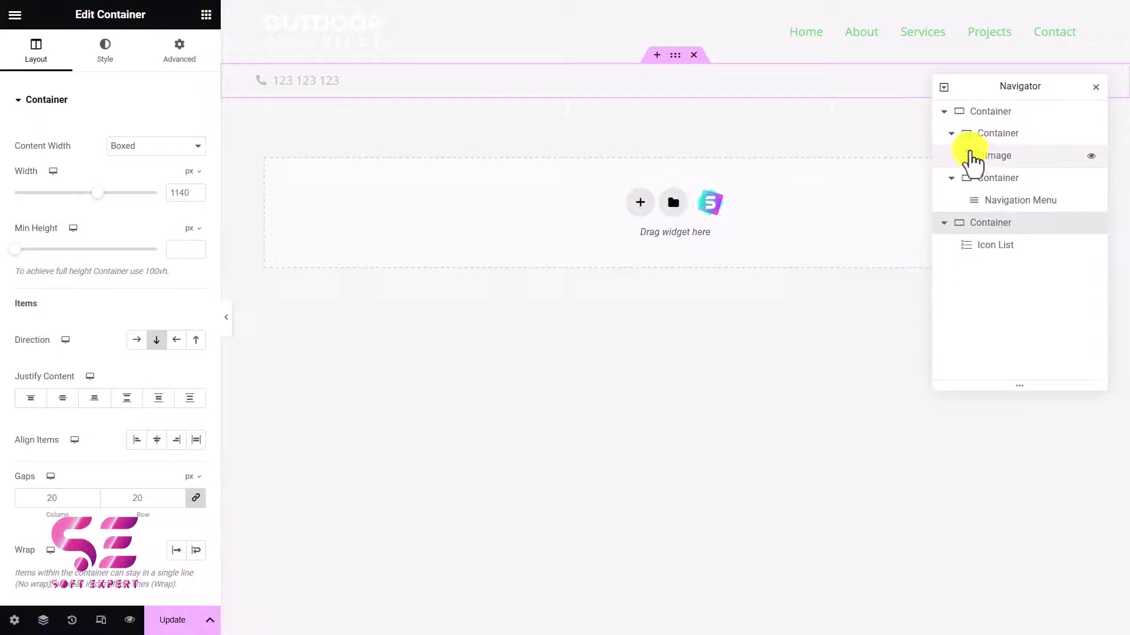
left_click(951, 133)
left_click(943, 111)
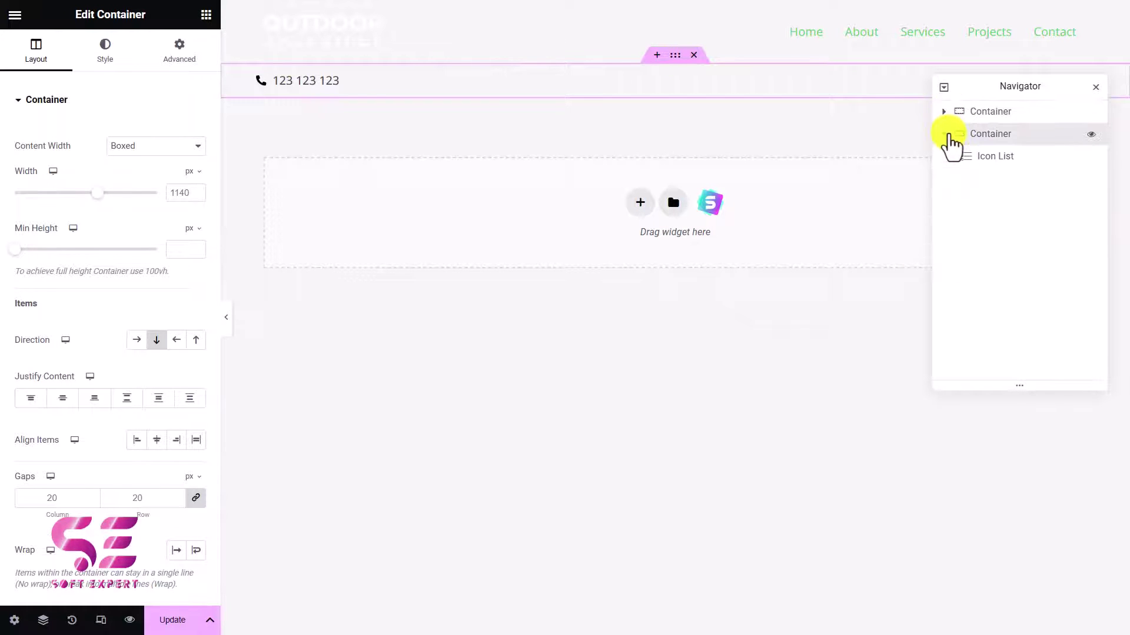
left_click(944, 134)
left_click_drag(971, 142, 973, 118)
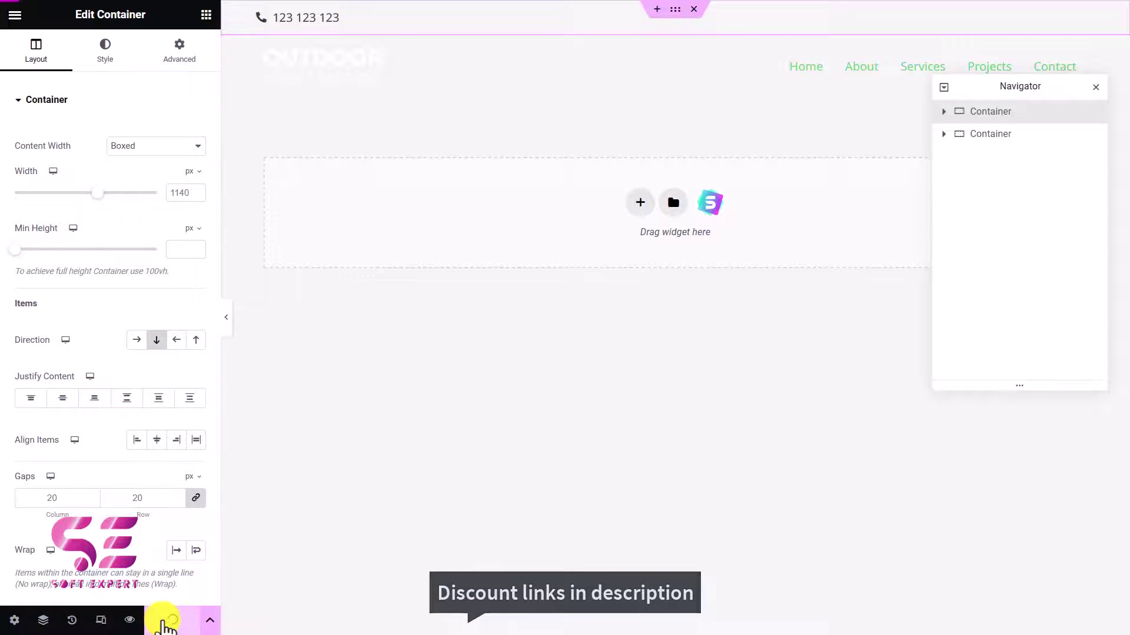
left_click(167, 625)
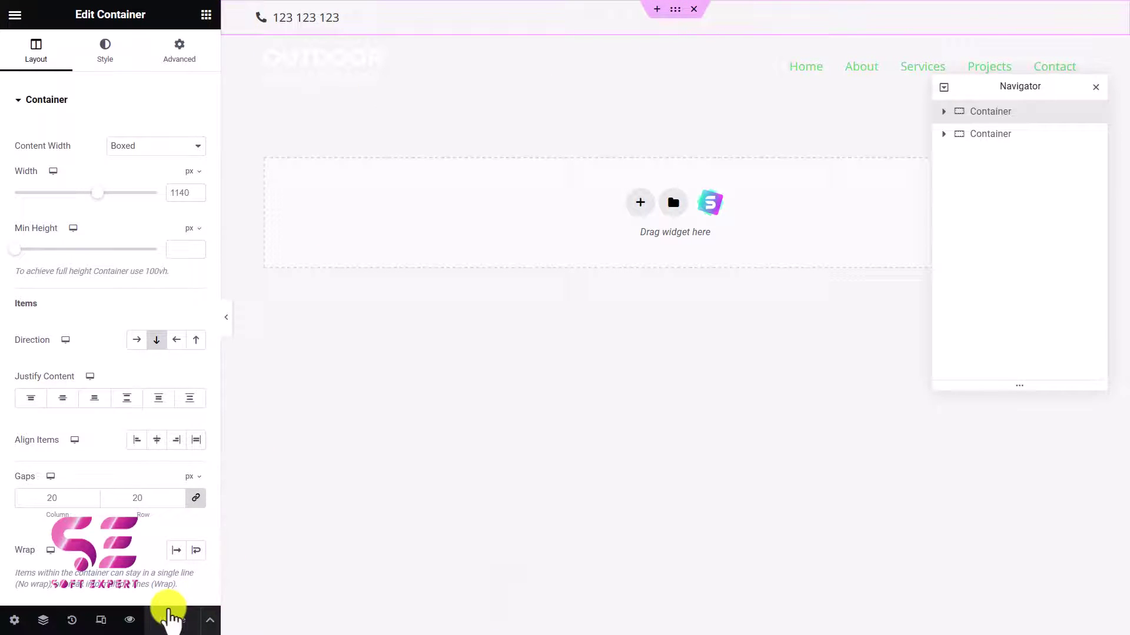
key("alt+Tab")
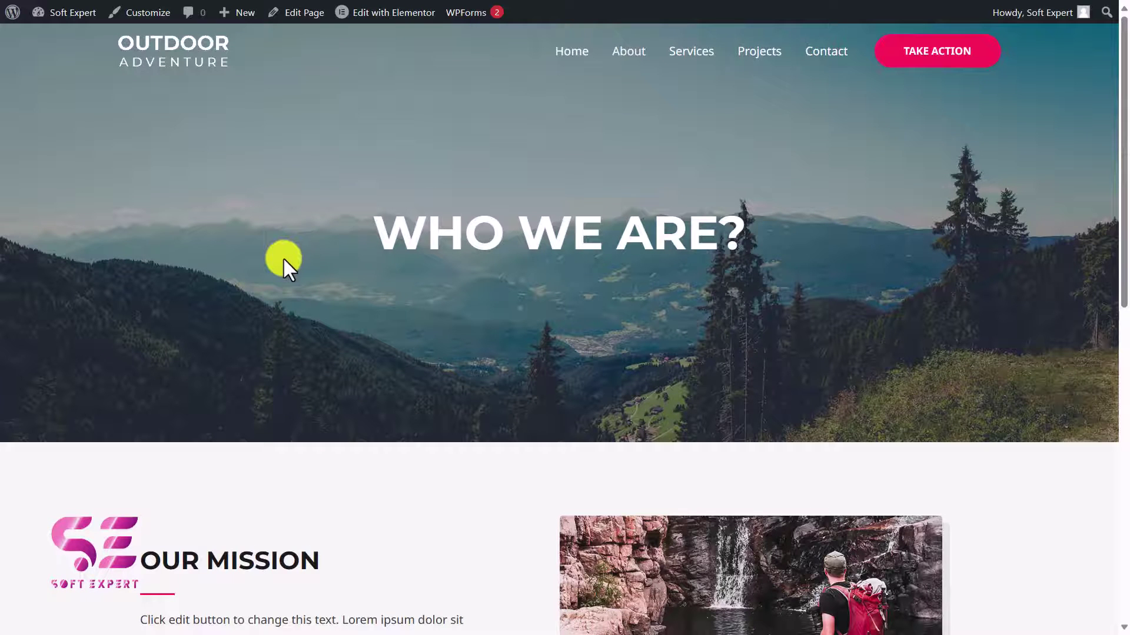
Reload the About page and check the 123 123 123 phone bar in its new header
key("F5")
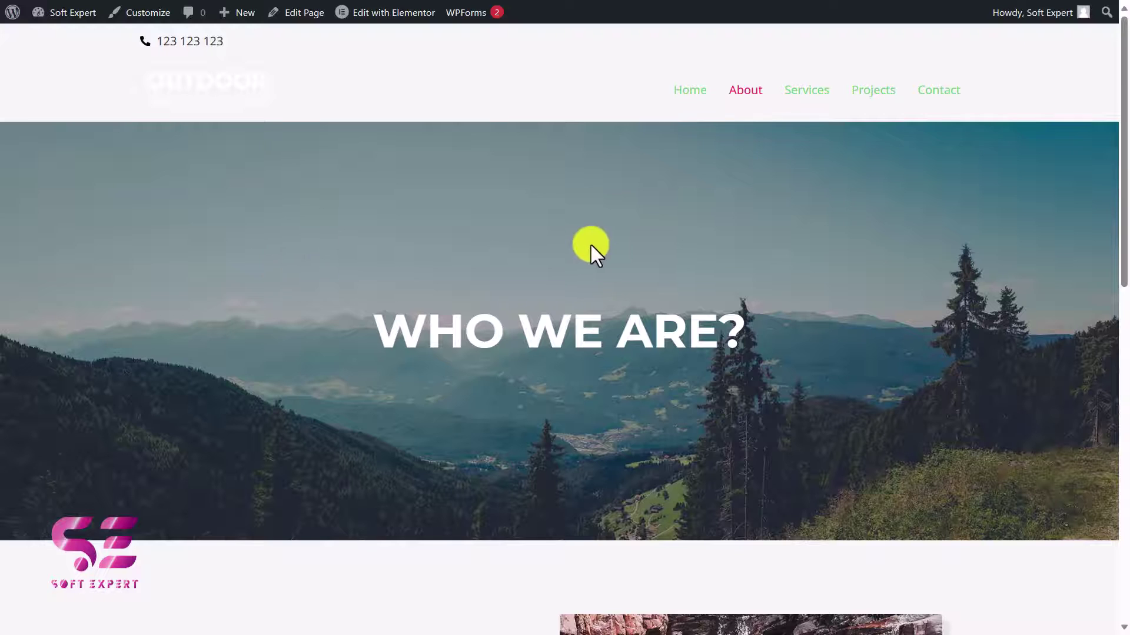
left_click_drag(154, 33, 244, 48)
left_click(243, 47)
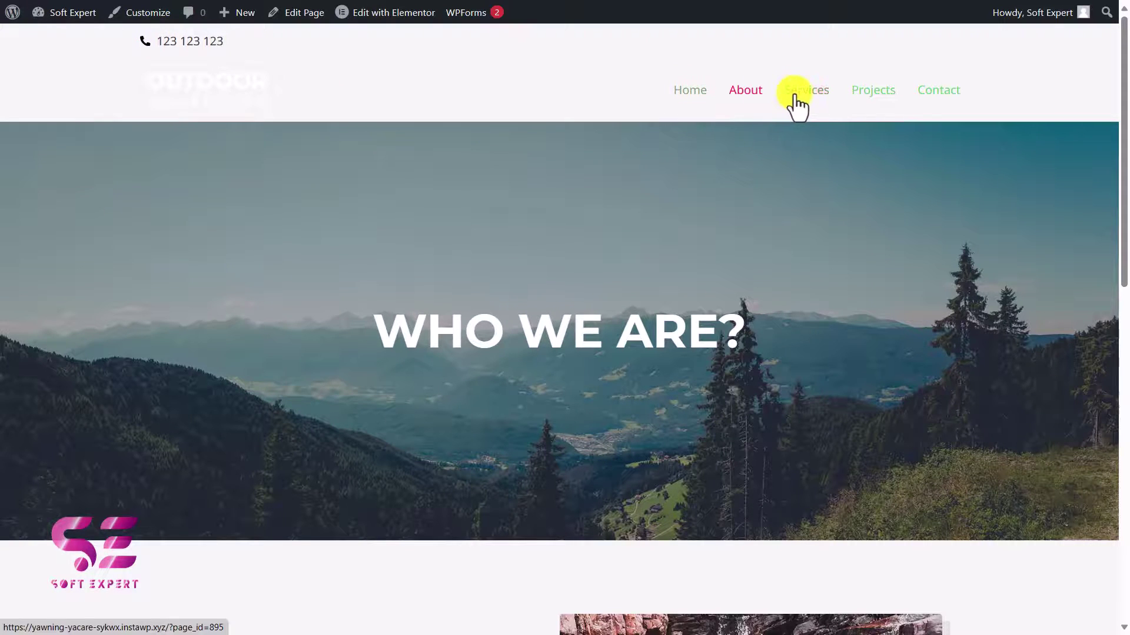
Visit the Home page, then the Services page, scrolling down to its footer
left_click(701, 101)
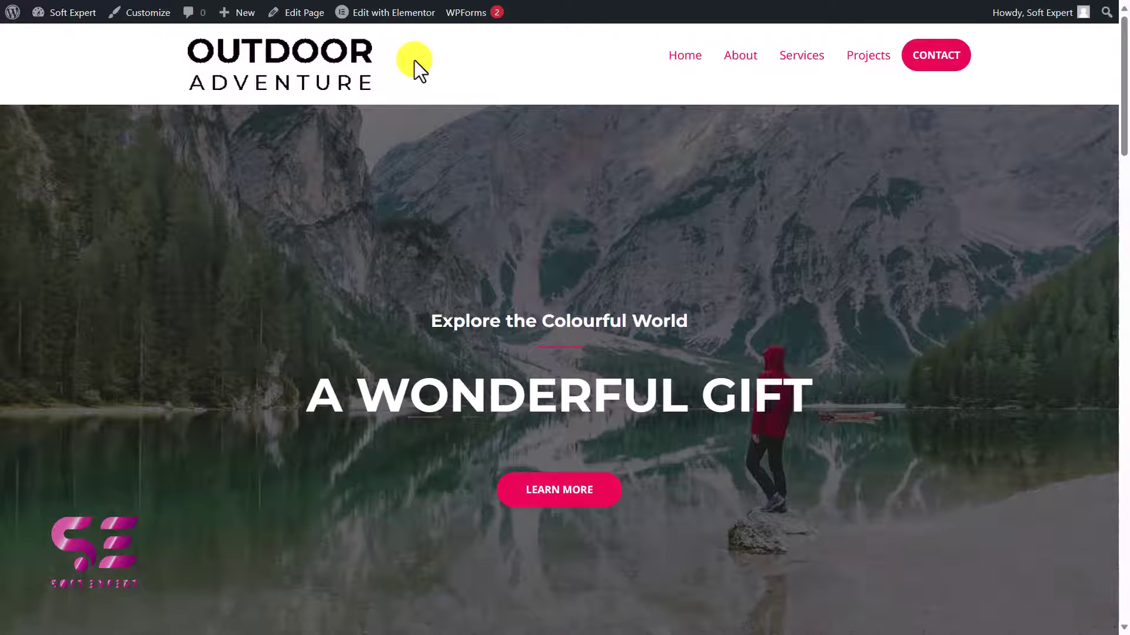
left_click(809, 61)
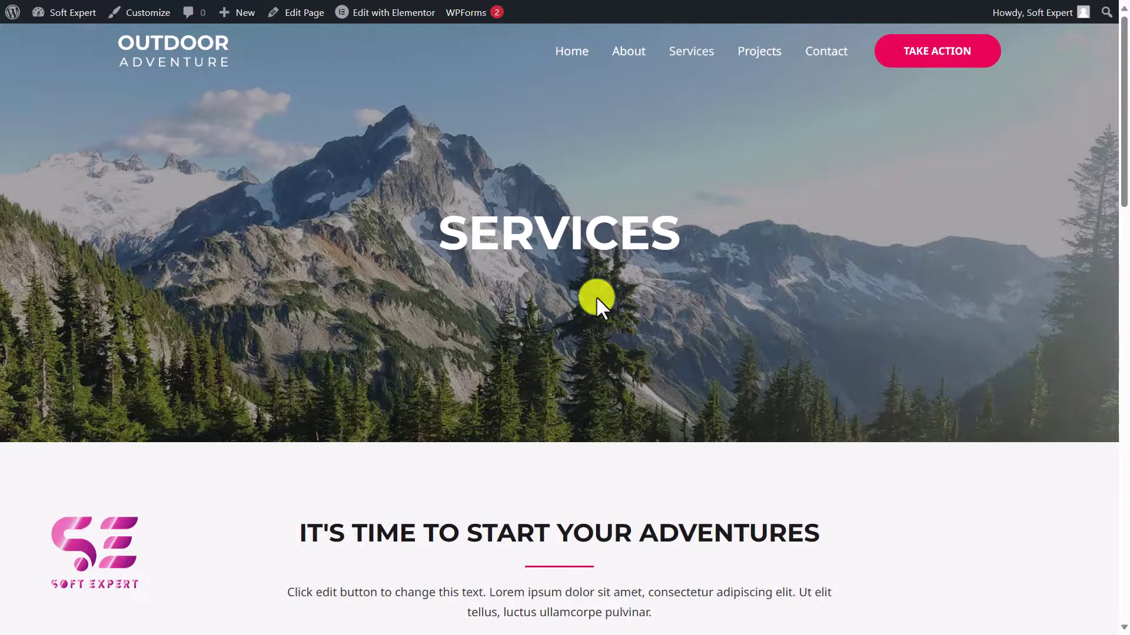
scroll(595, 295, "down", 15)
scroll(596, 298, "down", 3)
scroll(428, 602, "up", 1)
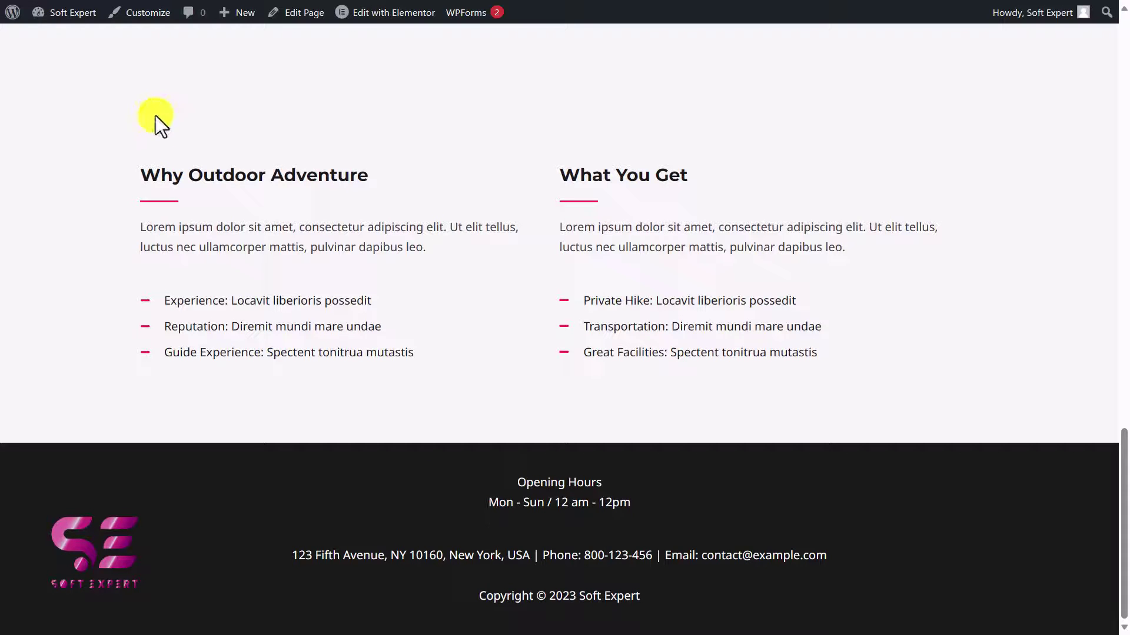
key("alt+Tab")
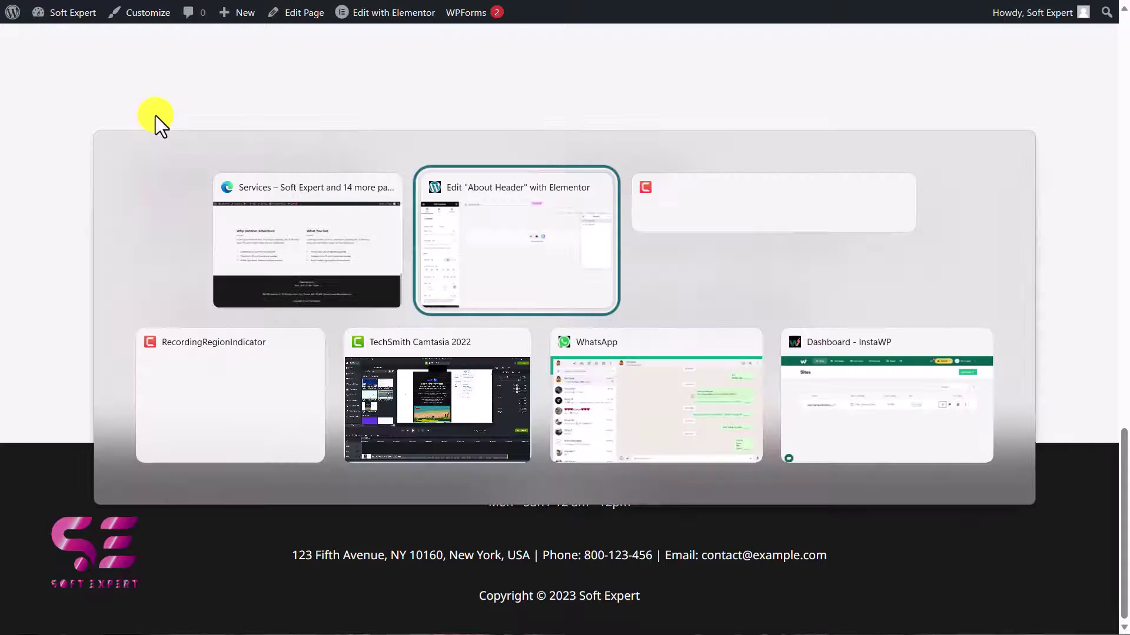
Create a 'home footer' template of type Footer, set to display on the Front Page
mouse_move(78, 348)
left_click(160, 456)
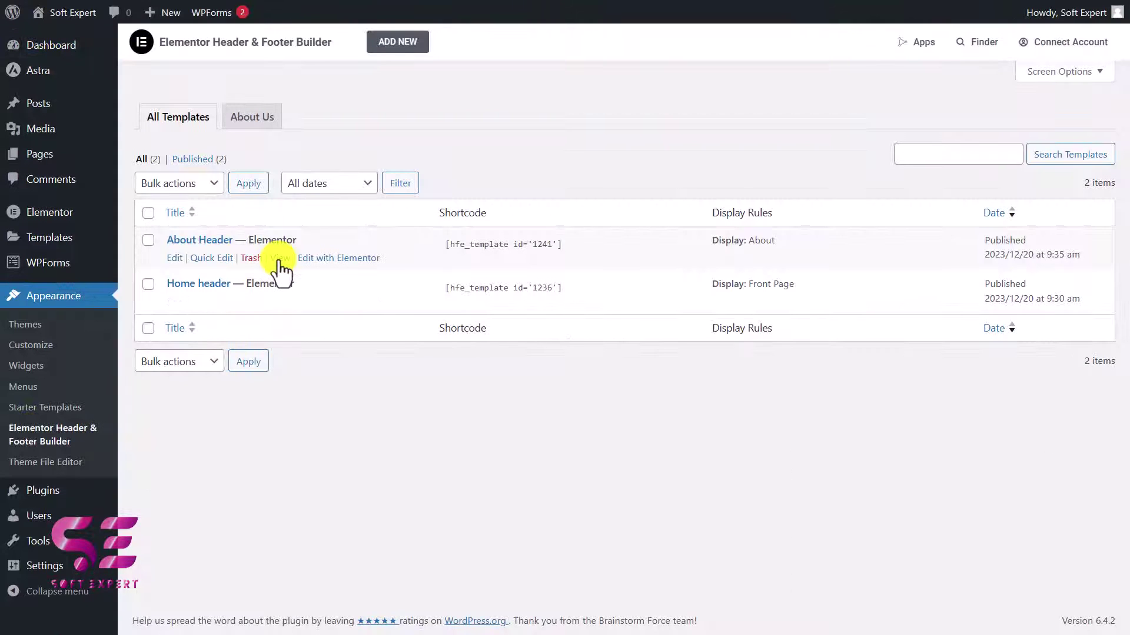
left_click(396, 42)
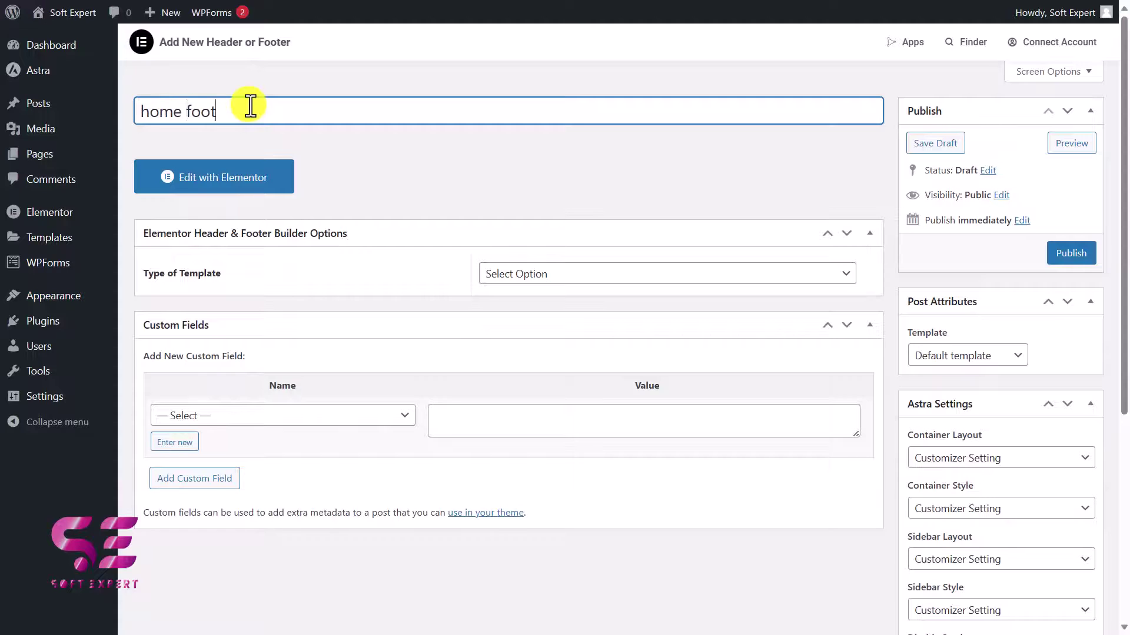
left_click(517, 276)
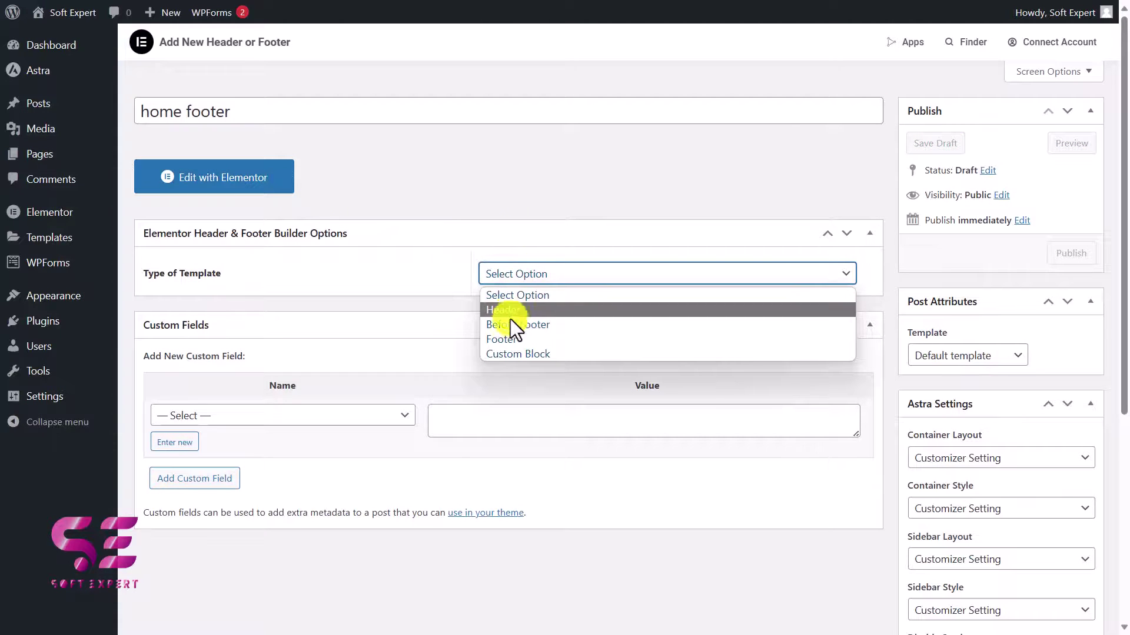
left_click(500, 342)
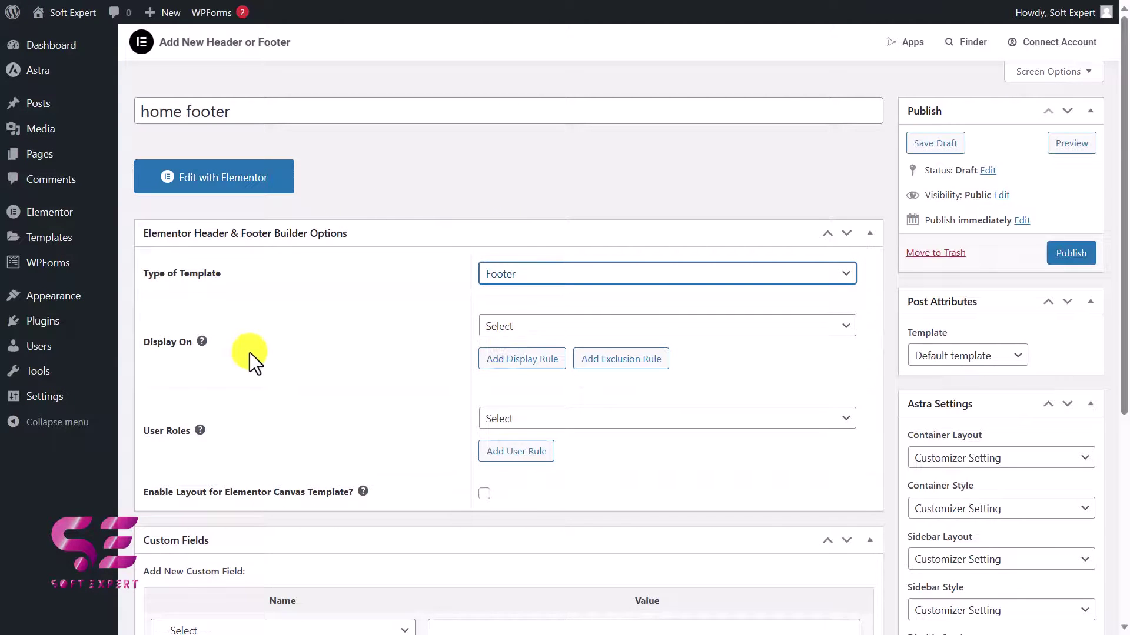
left_click(514, 327)
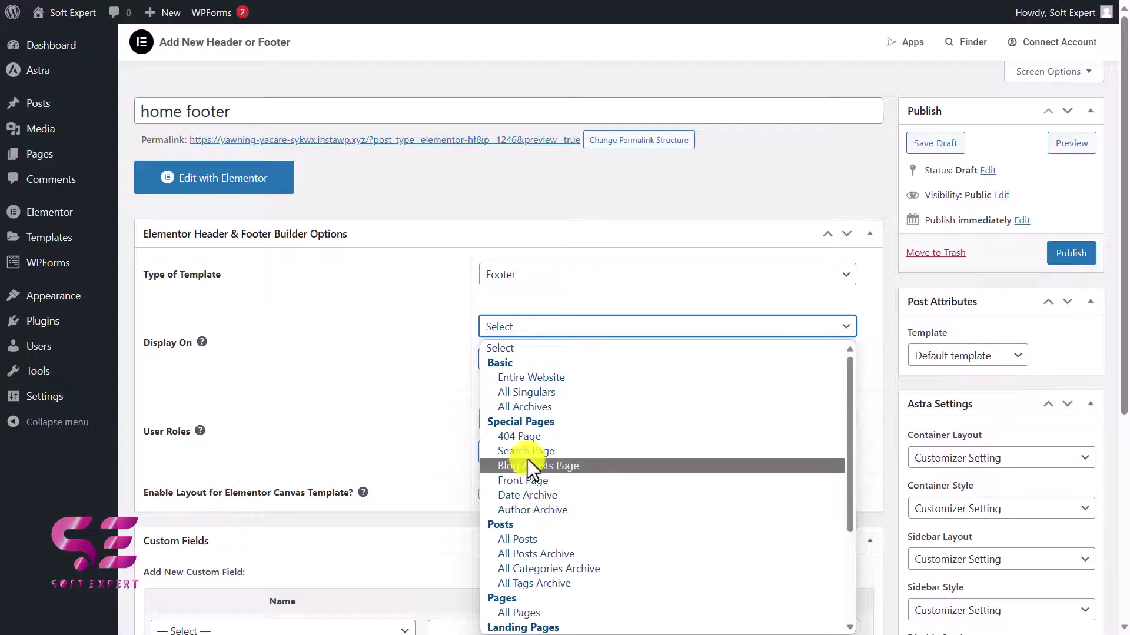
left_click(524, 480)
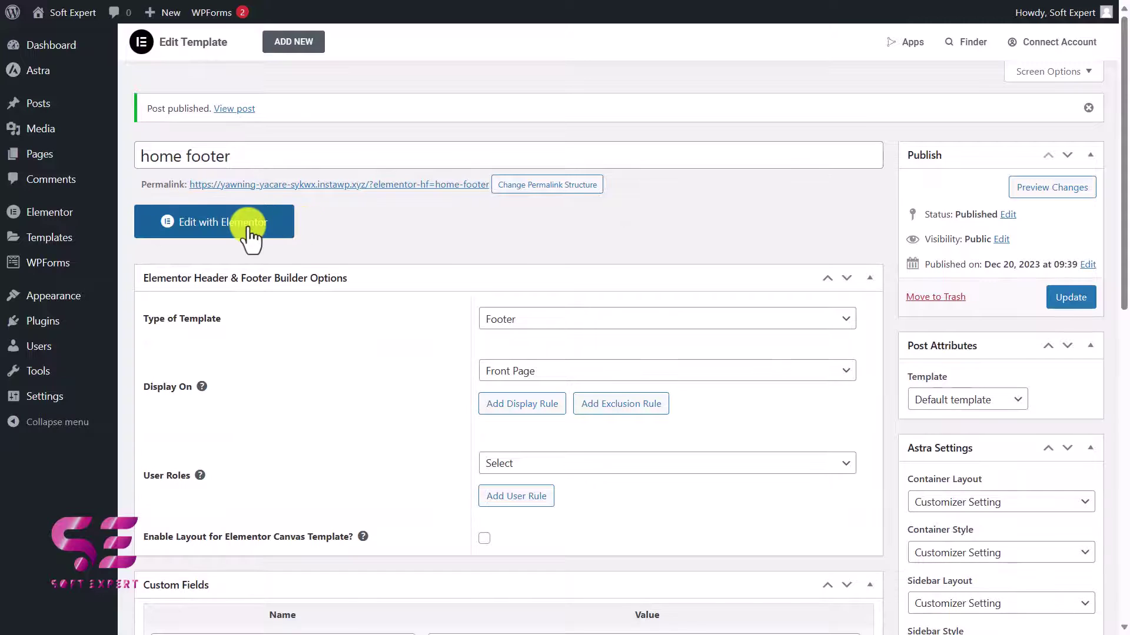
left_click(248, 230)
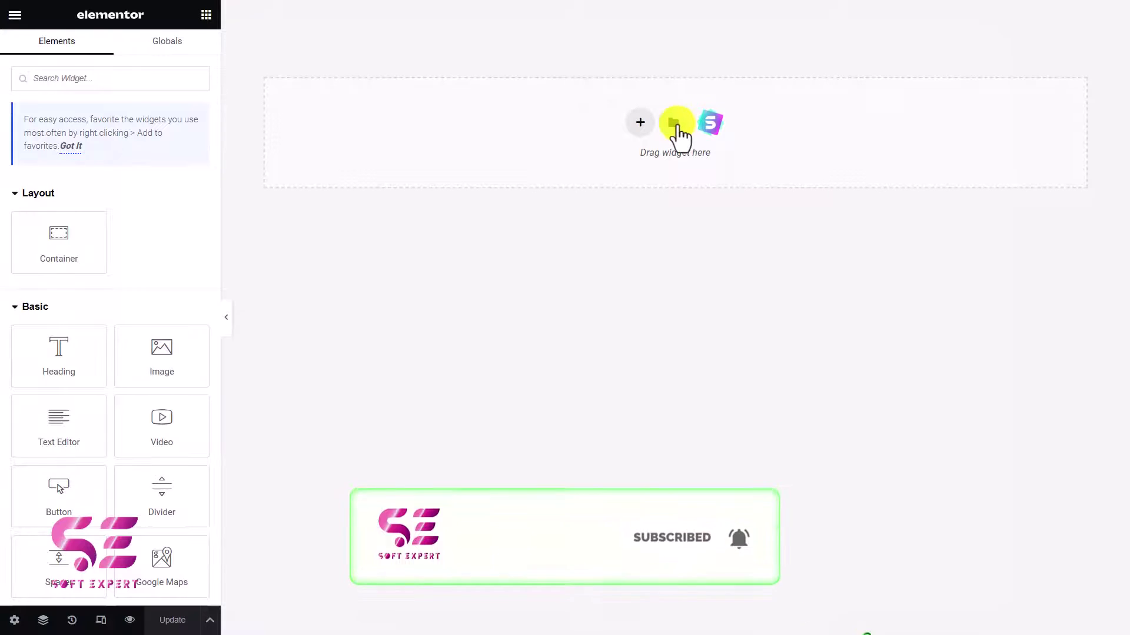
left_click(676, 123)
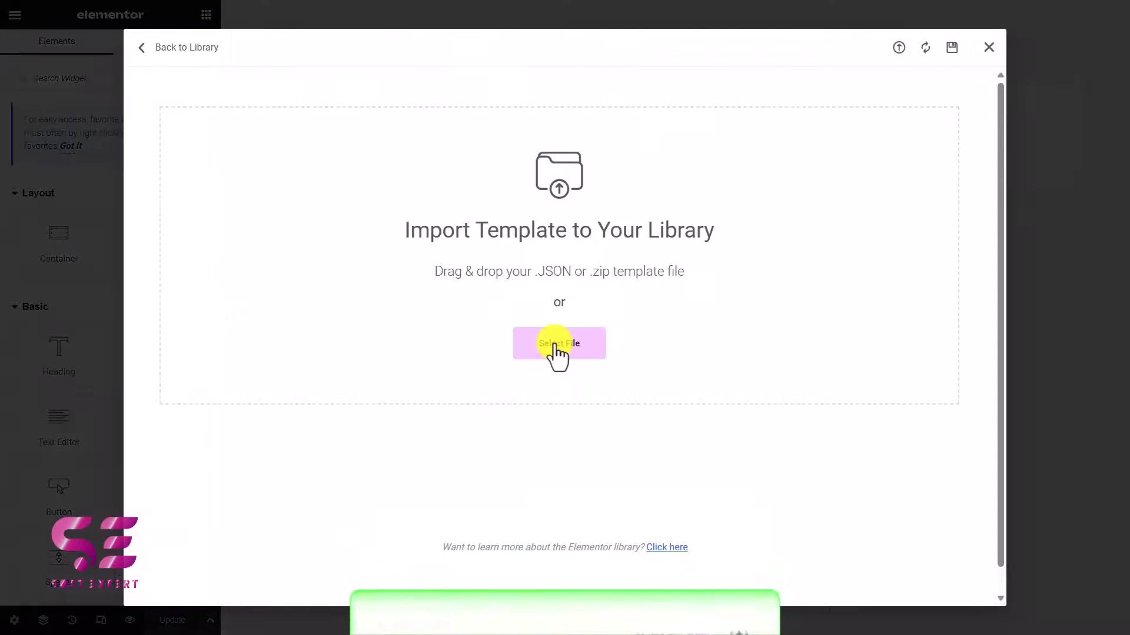
left_click(555, 351)
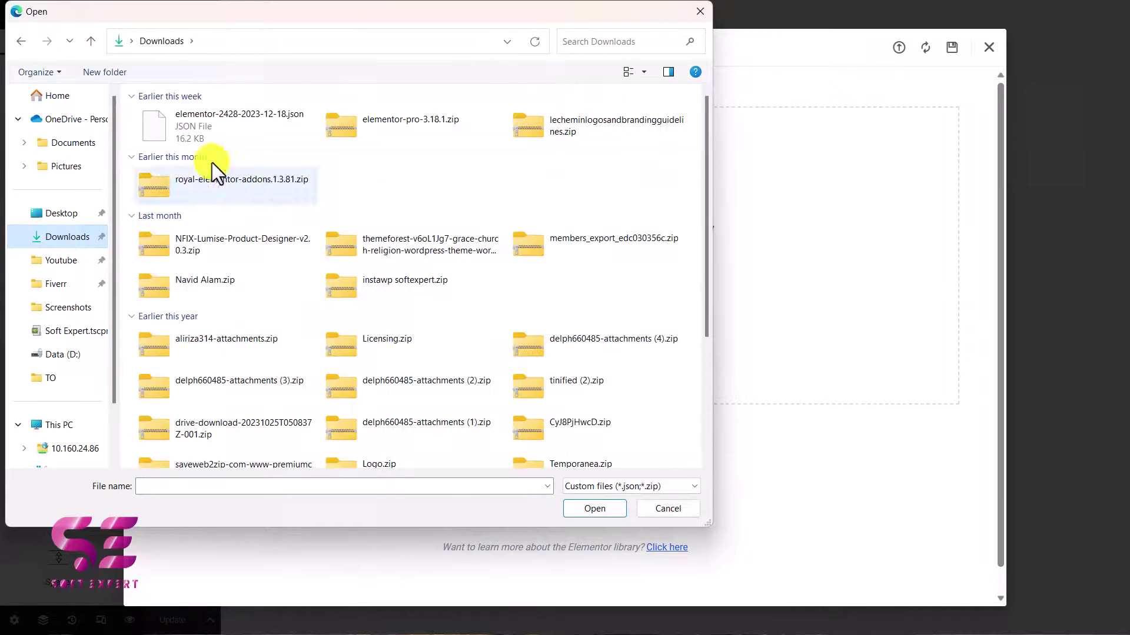
double_click(211, 126)
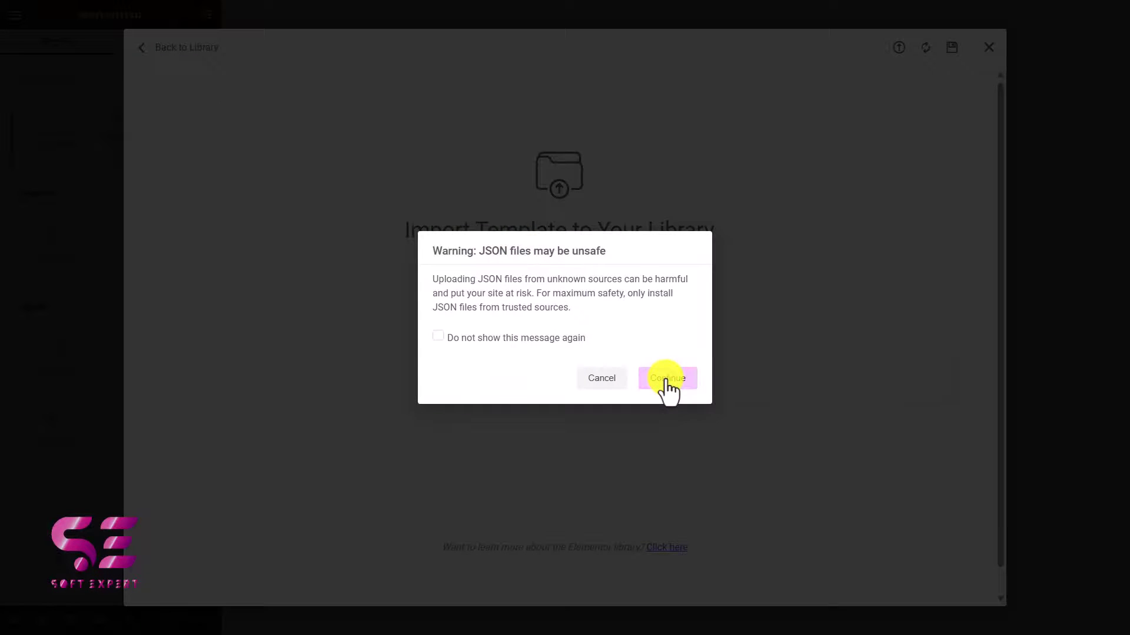
left_click(667, 380)
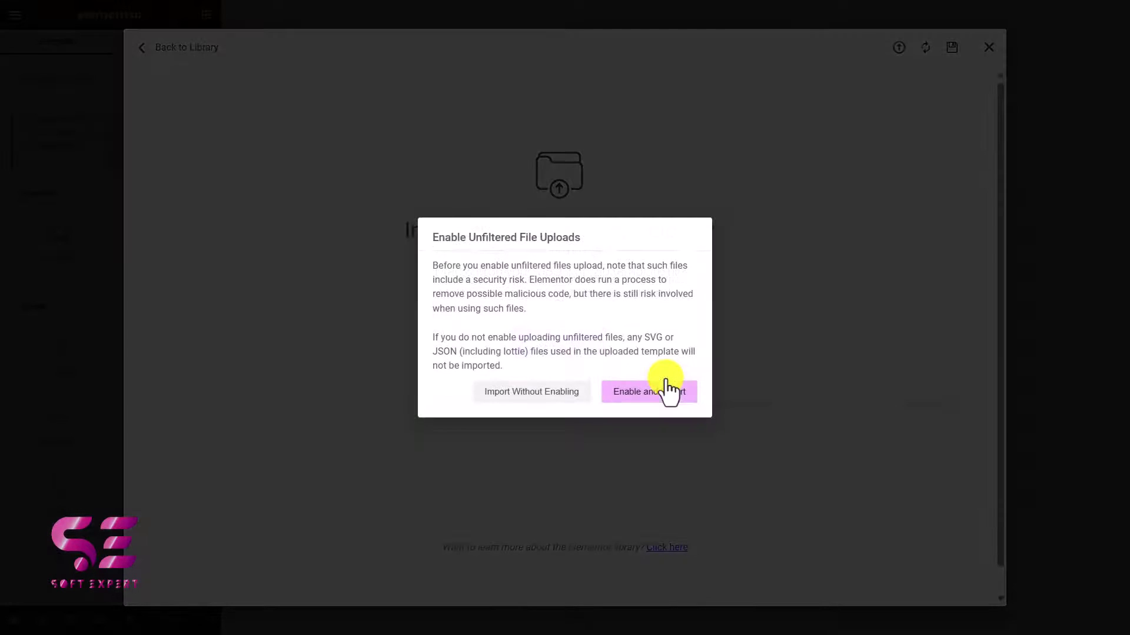
left_click(630, 392)
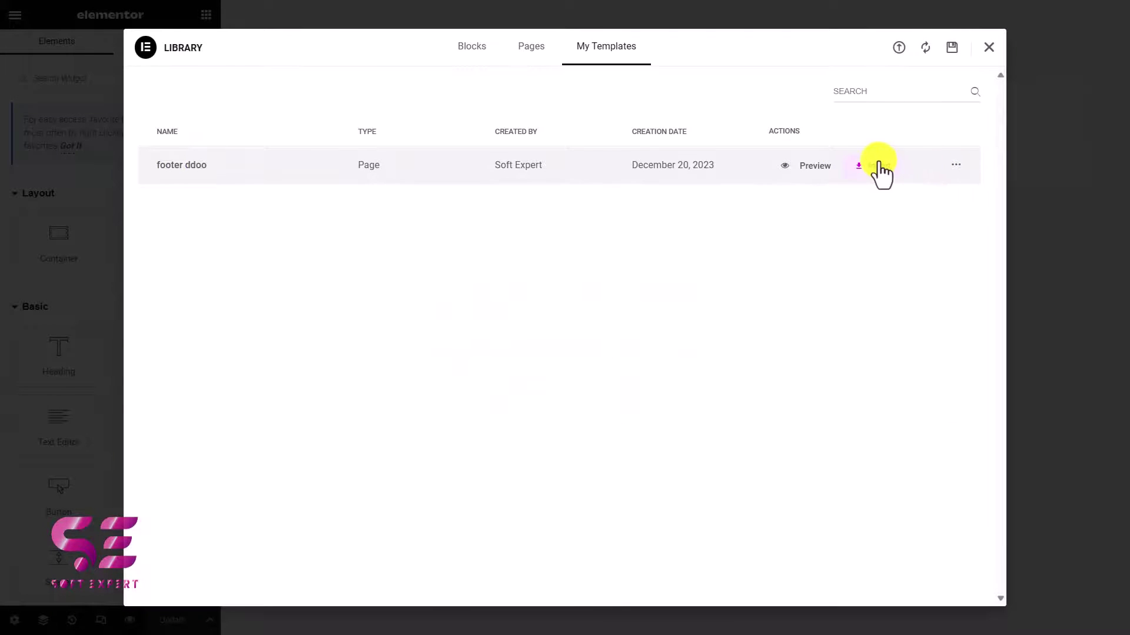
left_click(879, 167)
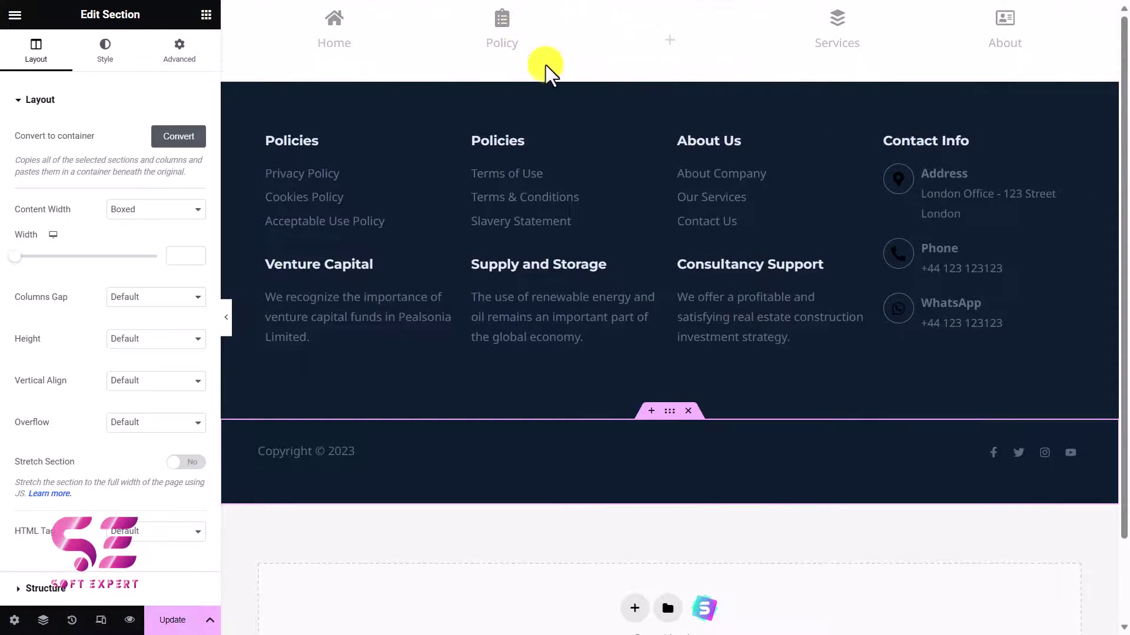
In mobile preview, drop a Navigation Menu into the footer's empty nav column, then return to desktop
left_click(100, 621)
left_click(633, 15)
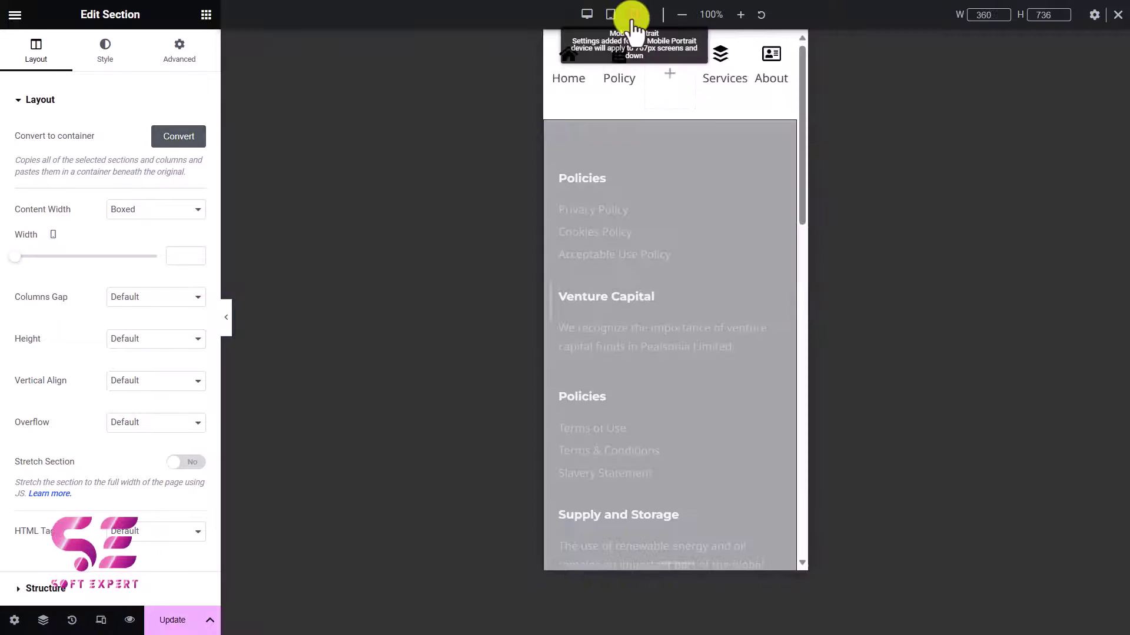
scroll(641, 133, "down", 10)
scroll(642, 139, "up", 10)
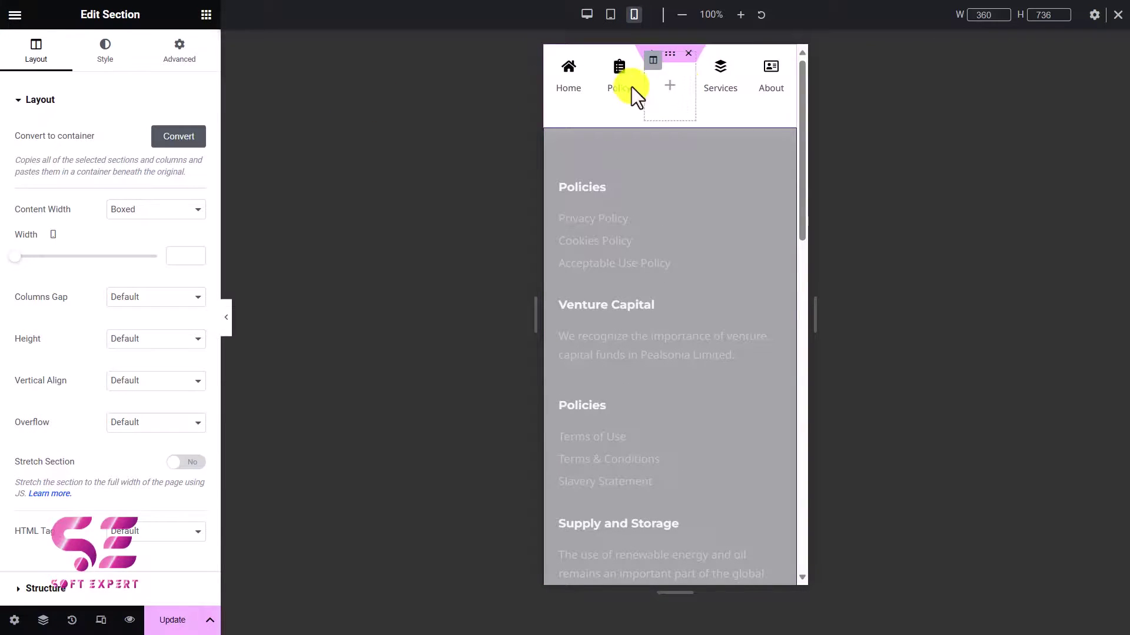
left_click(206, 15)
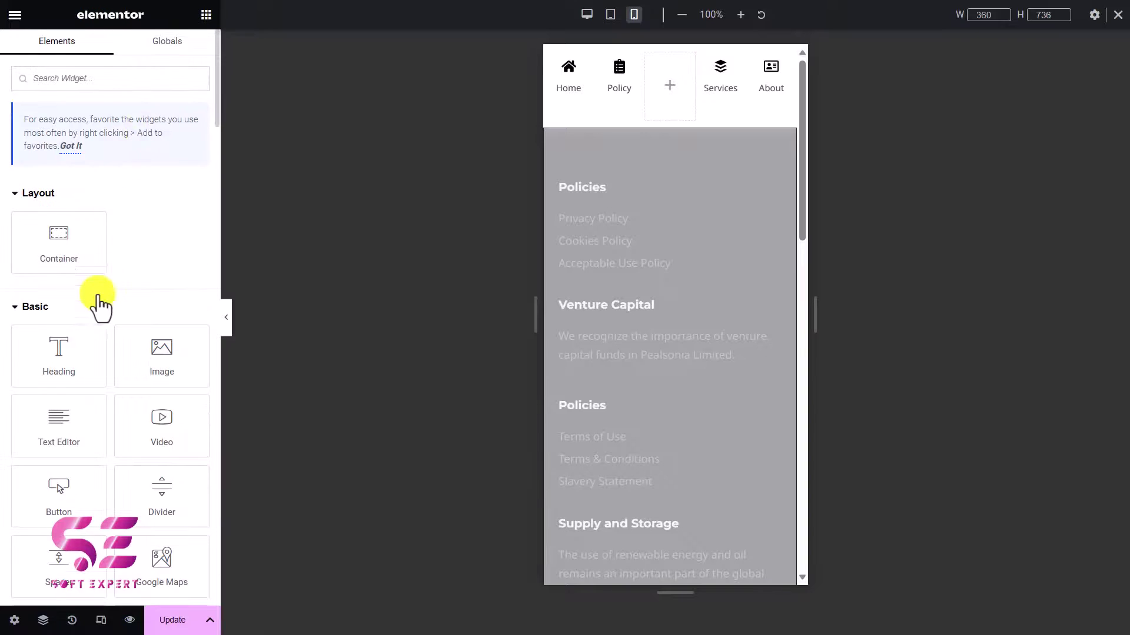
left_click(109, 84)
type("men")
left_click_drag(150, 204, 648, 89)
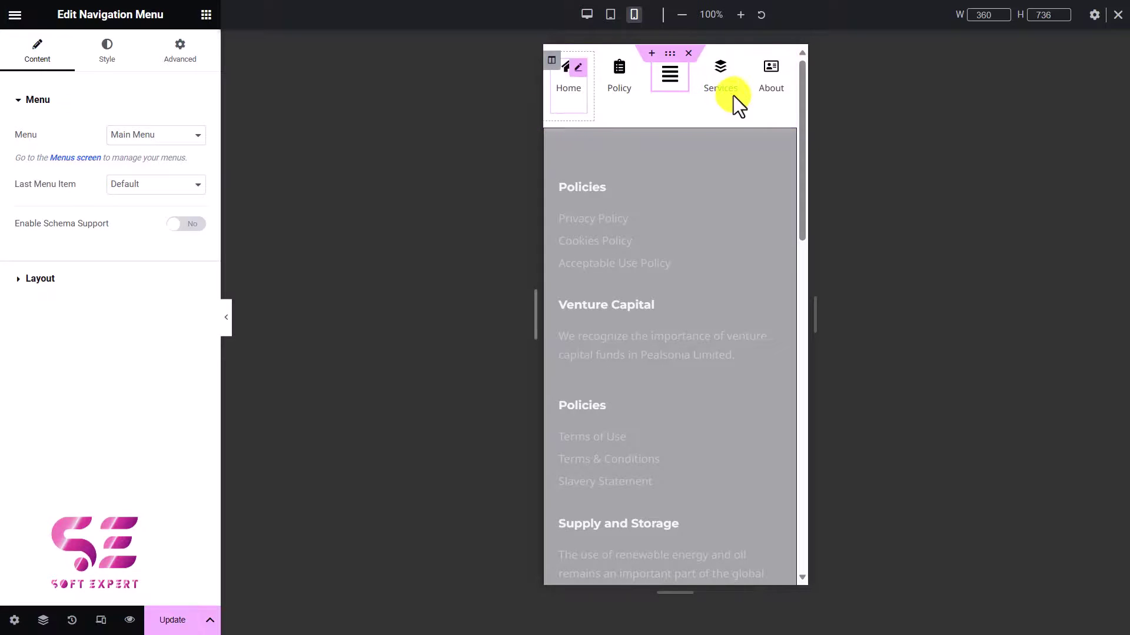
left_click(582, 17)
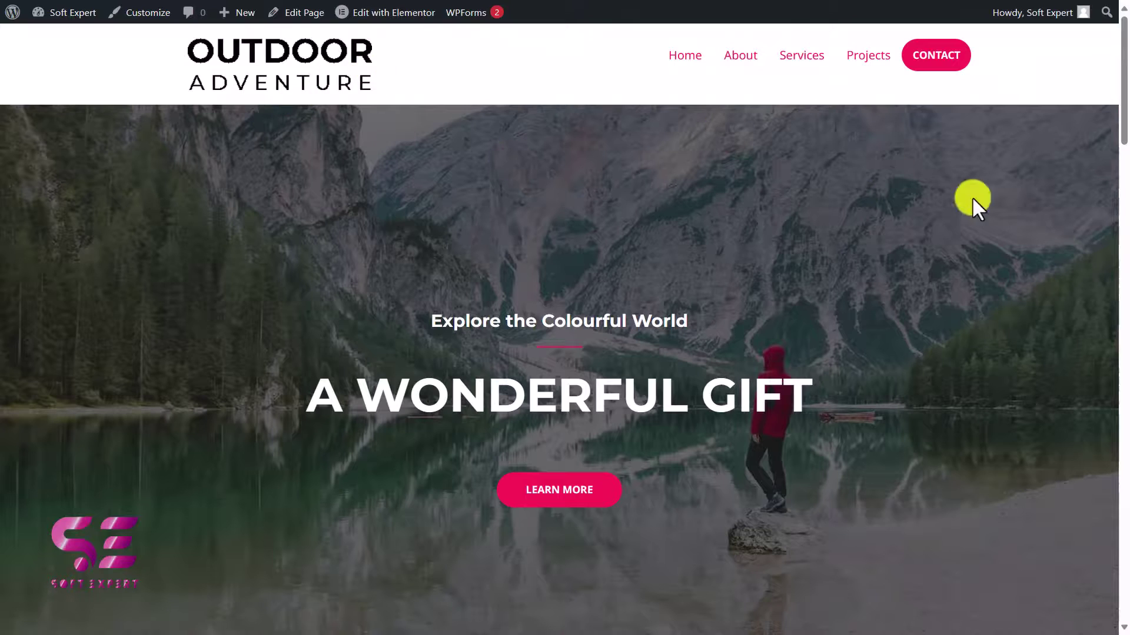
Scroll the live front page down to check its Policies, About Us and Contact Info footer
left_click_drag(1123, 111, 1122, 597)
scroll(638, 353, "up", 1)
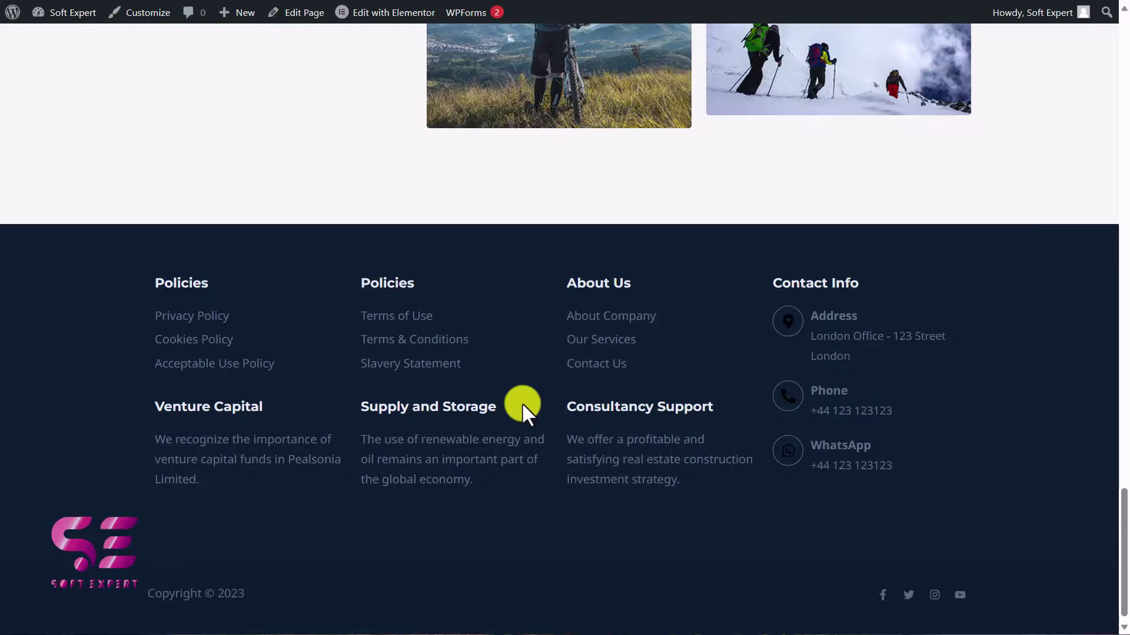
key("alt+Tab")
key("alt+Tab")
key("alt+Tab")
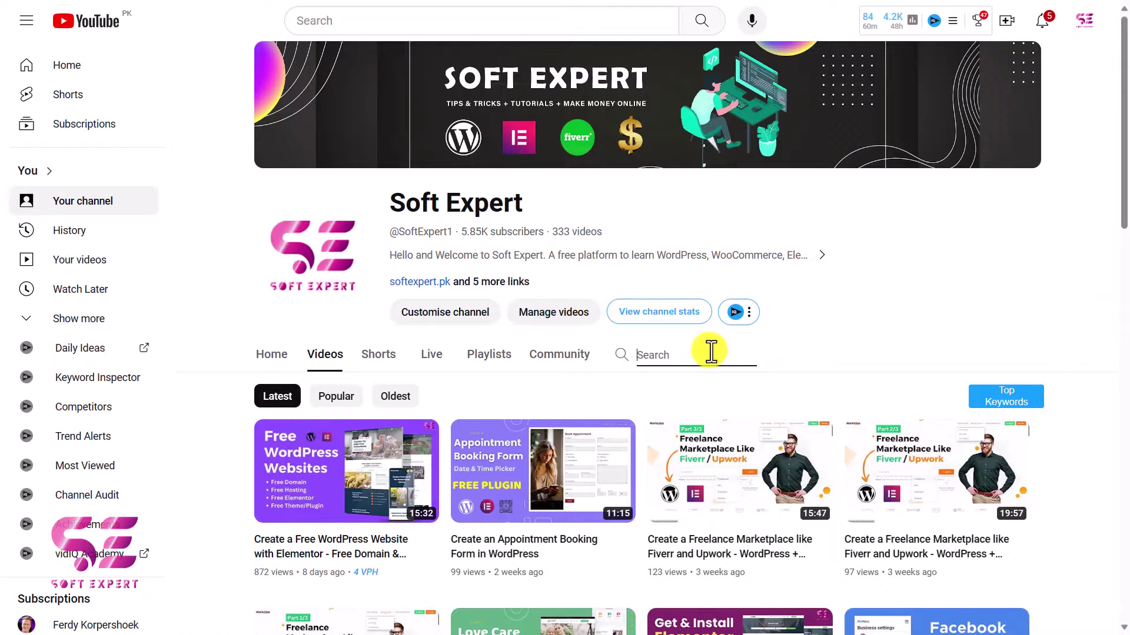
left_click(711, 351)
type("header and")
key("Return")
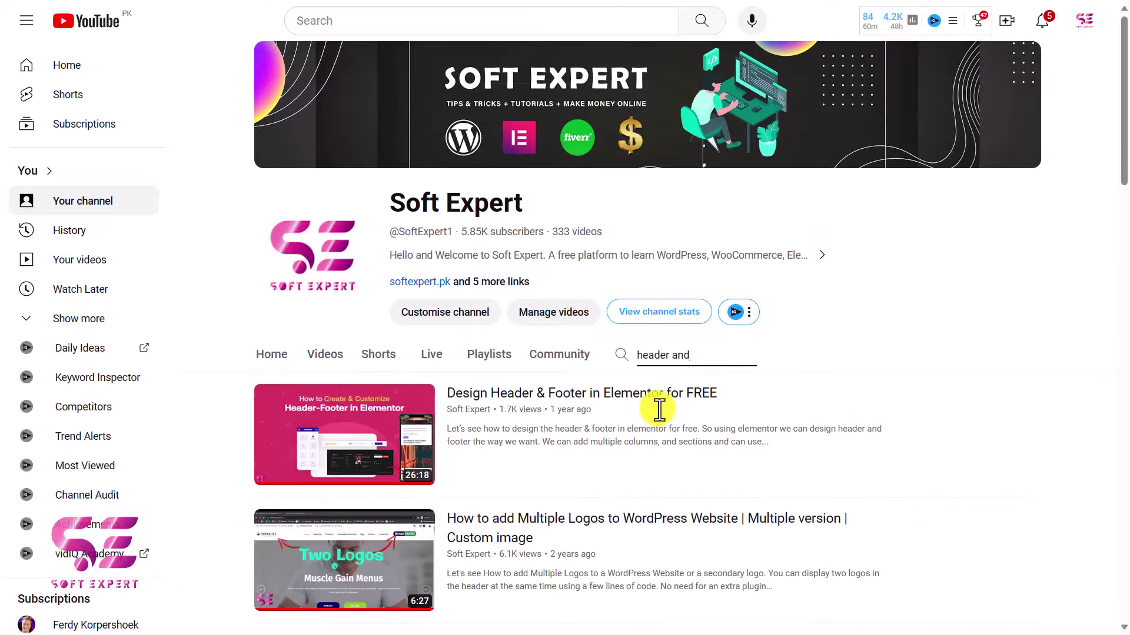
scroll(605, 474, "down", 2)
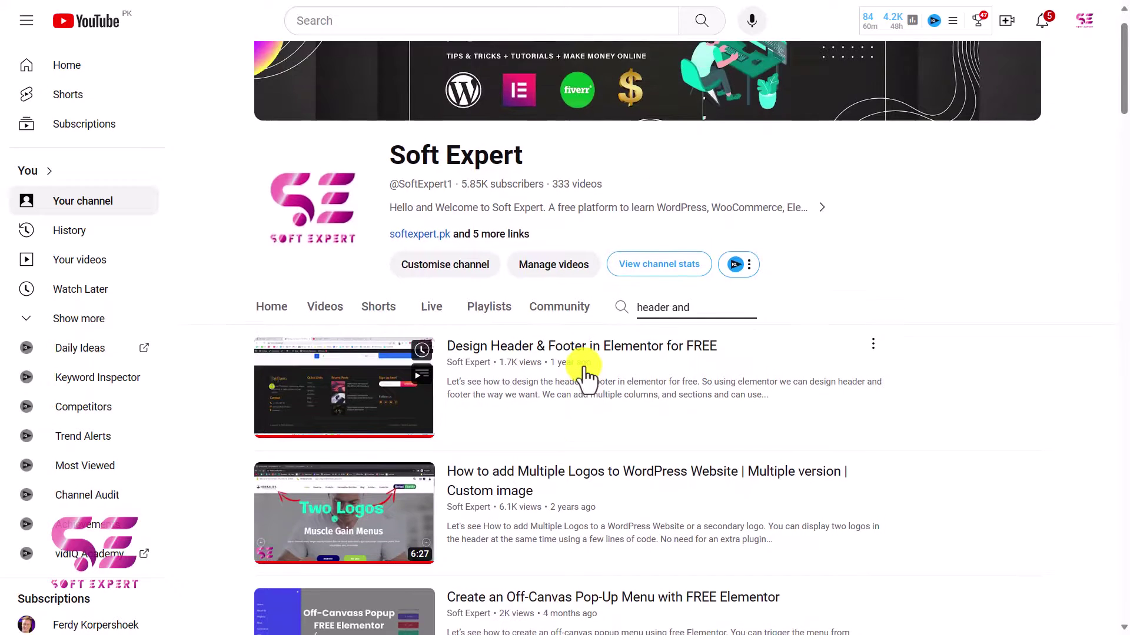
scroll(585, 373, "down", 2)
key("alt+Left")
scroll(544, 424, "down", 10)
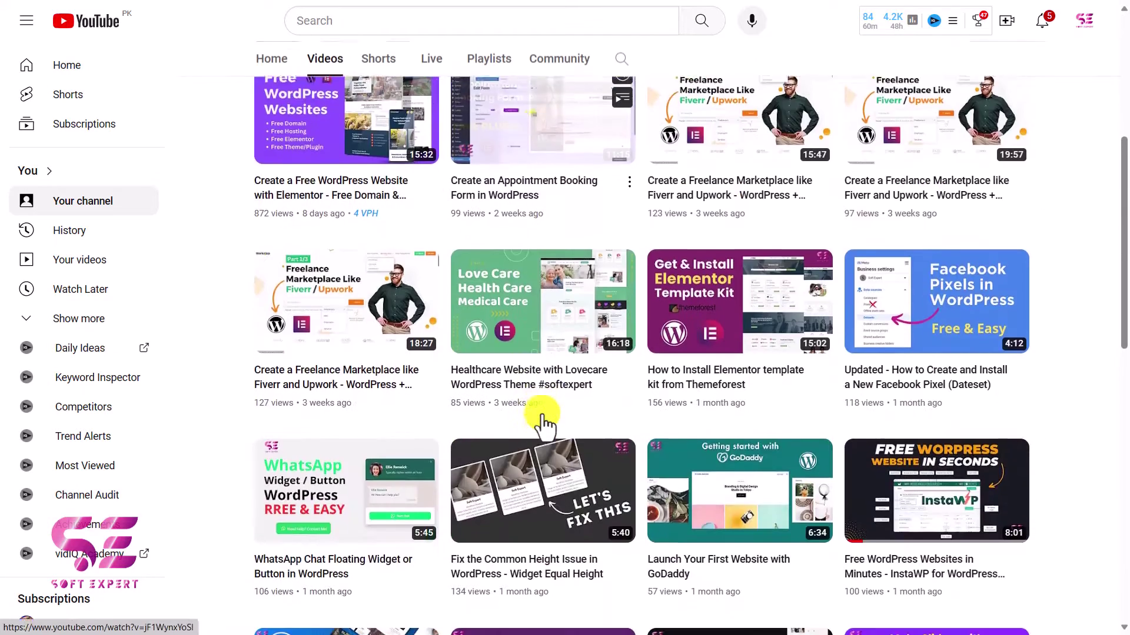
scroll(544, 424, "down", 6)
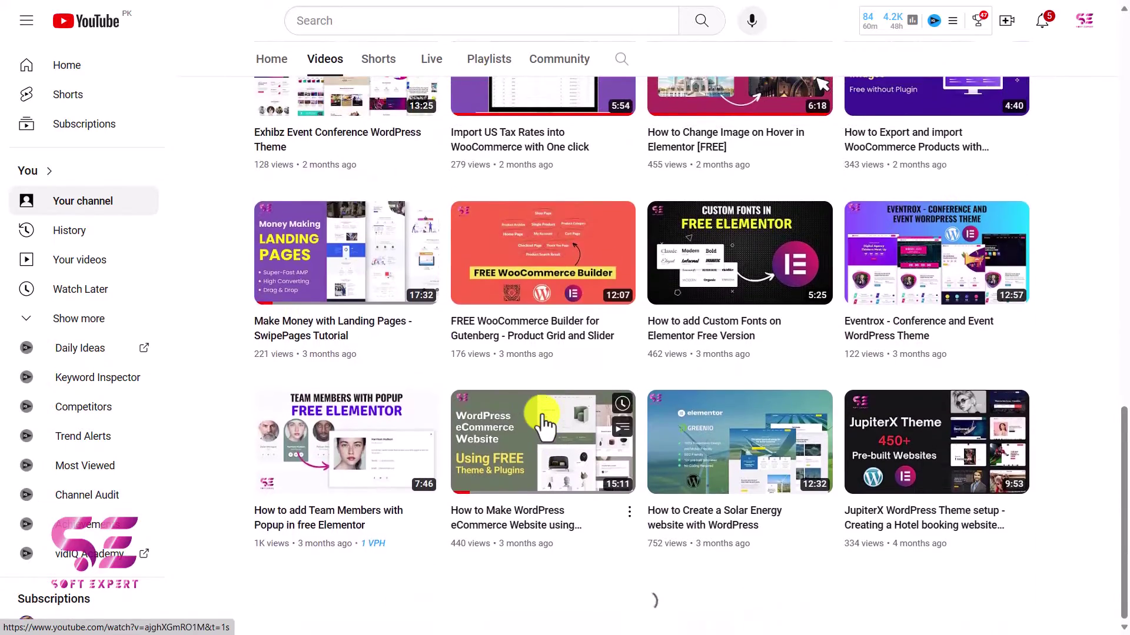
scroll(544, 424, "down", 3)
scroll(544, 423, "down", 6)
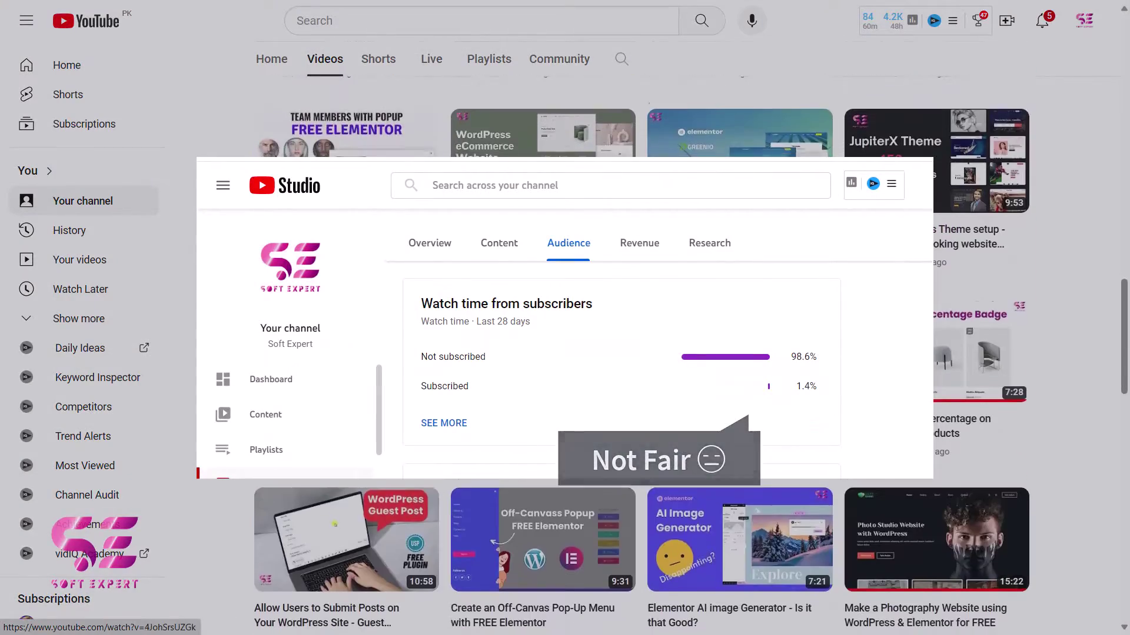